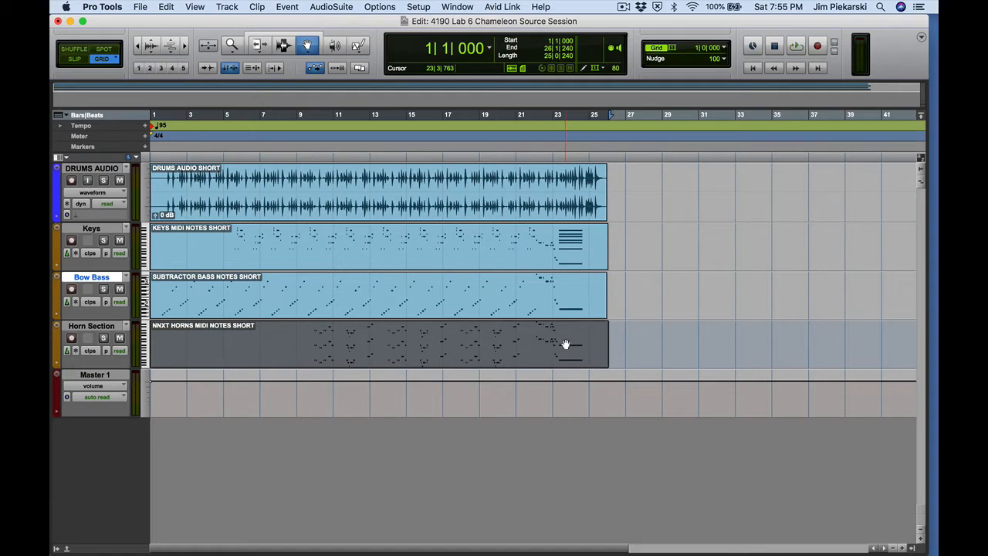
# Insert the stereo Reason Rack Plugin instrument as a multichannel plug-in on the Horn Section track.
pyautogui.press('super+equal')
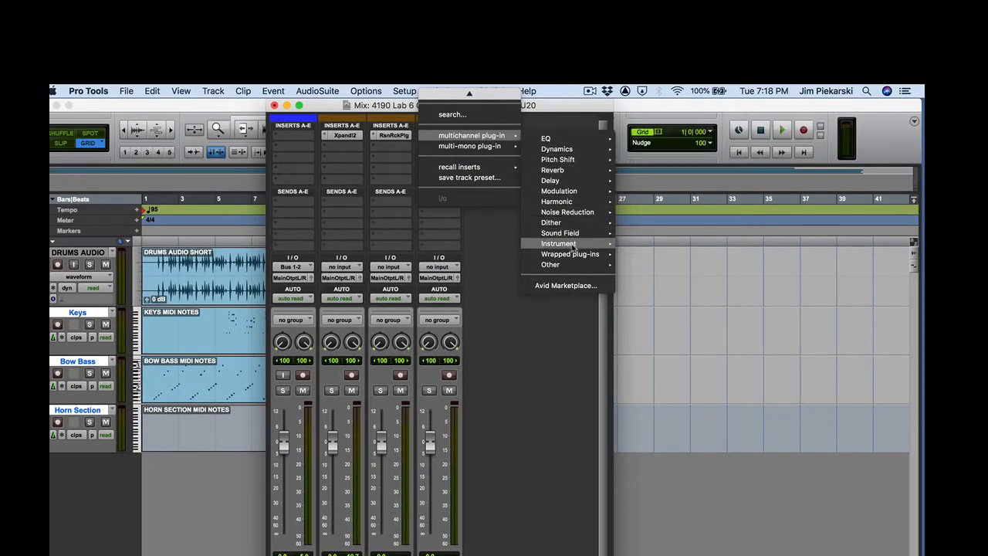
pyautogui.moveTo(573, 245)
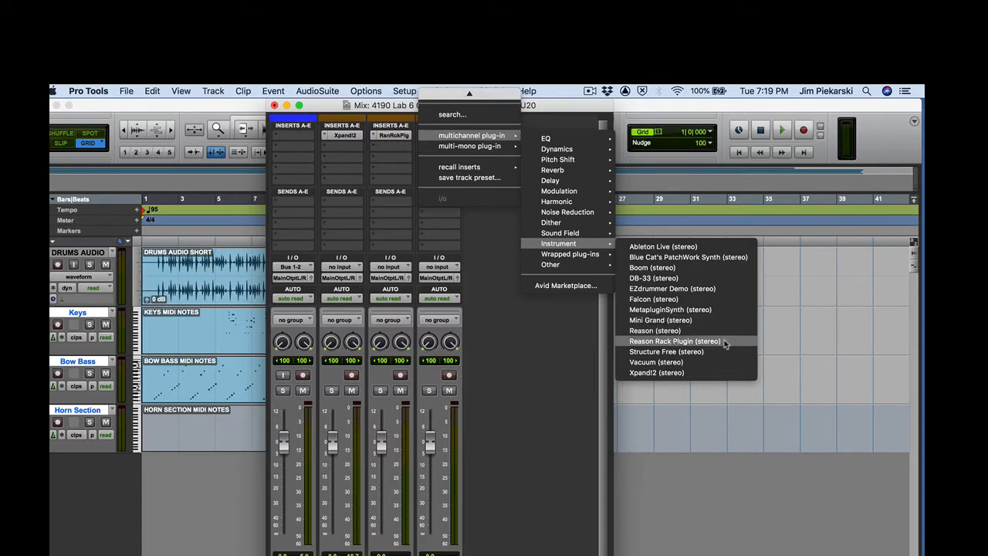
pyautogui.click(725, 342)
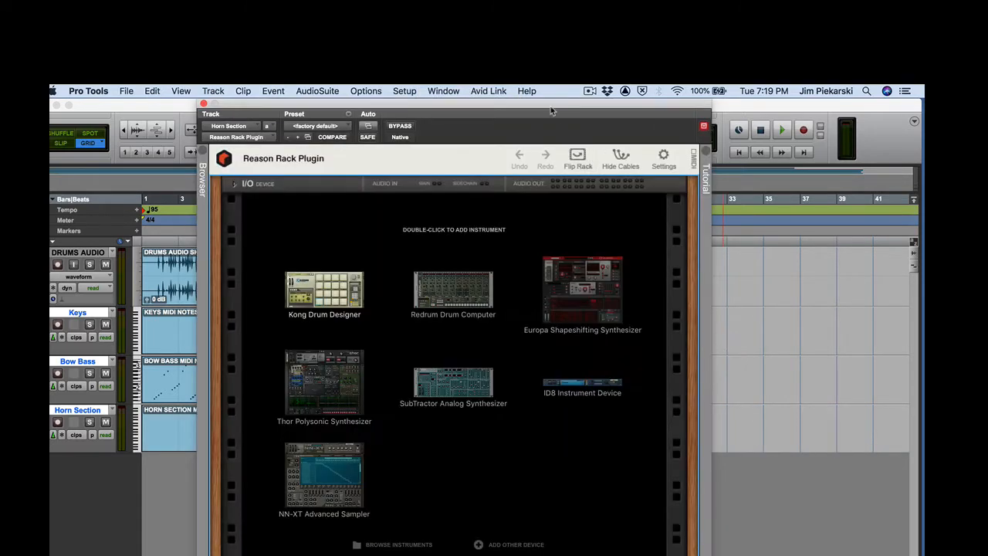
# Arrange the windows so the Finder session folder sits beside the plug-in, and load Horn Combinator.cmb into the empty rack.
pyautogui.moveTo(552, 112); pyautogui.dragTo(540, 110)
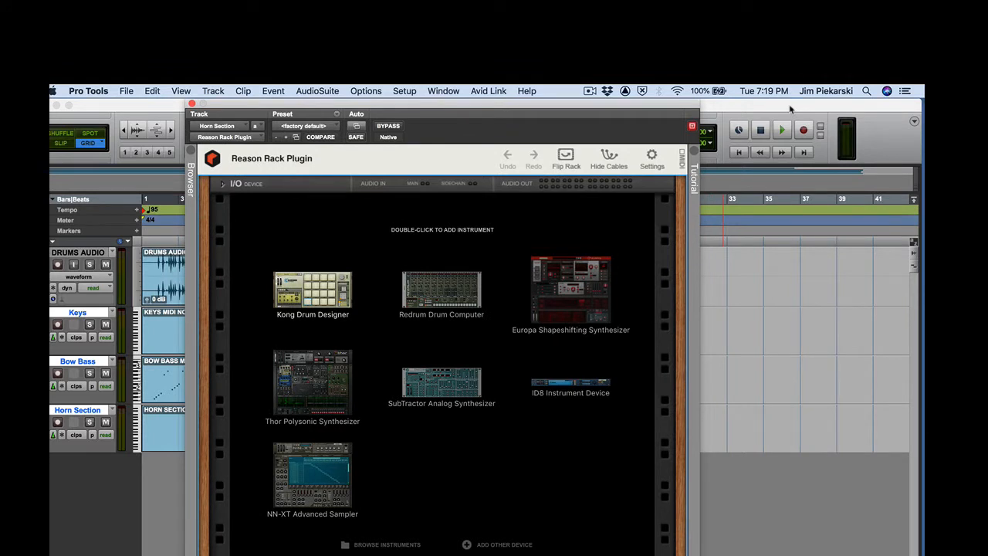
pyautogui.moveTo(791, 109); pyautogui.dragTo(439, 113)
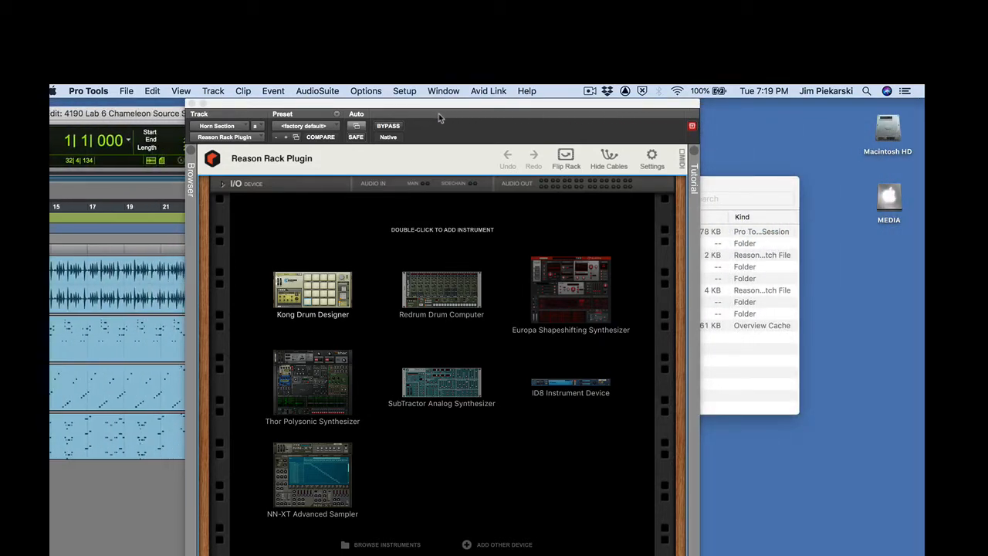
pyautogui.moveTo(522, 111); pyautogui.dragTo(355, 111)
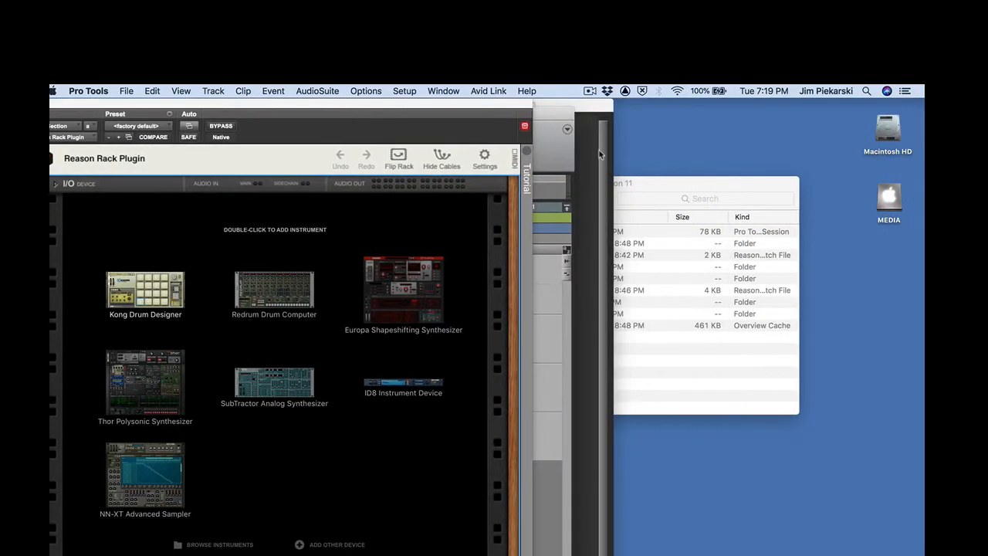
pyautogui.moveTo(639, 186); pyautogui.dragTo(900, 122)
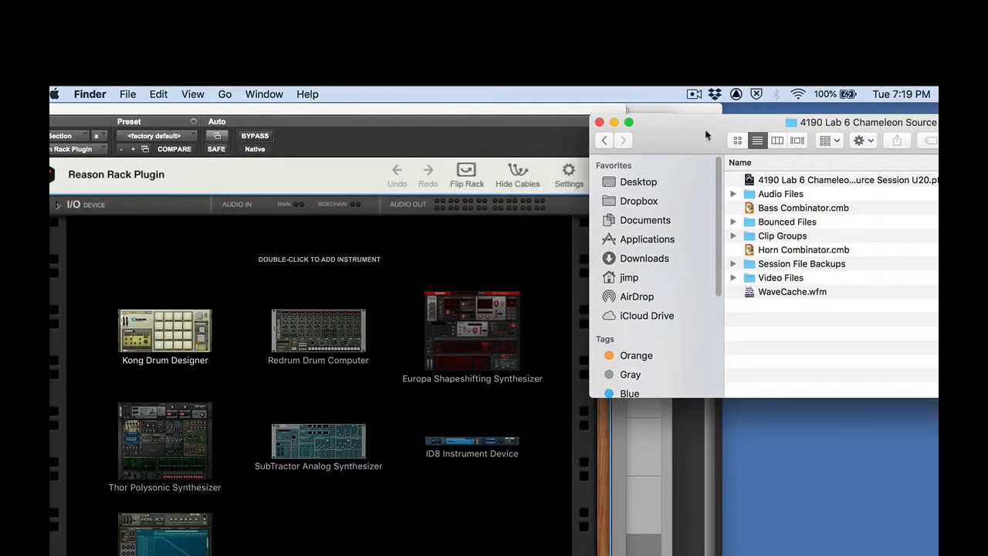
pyautogui.moveTo(706, 135); pyautogui.dragTo(758, 151)
pyautogui.click(803, 266)
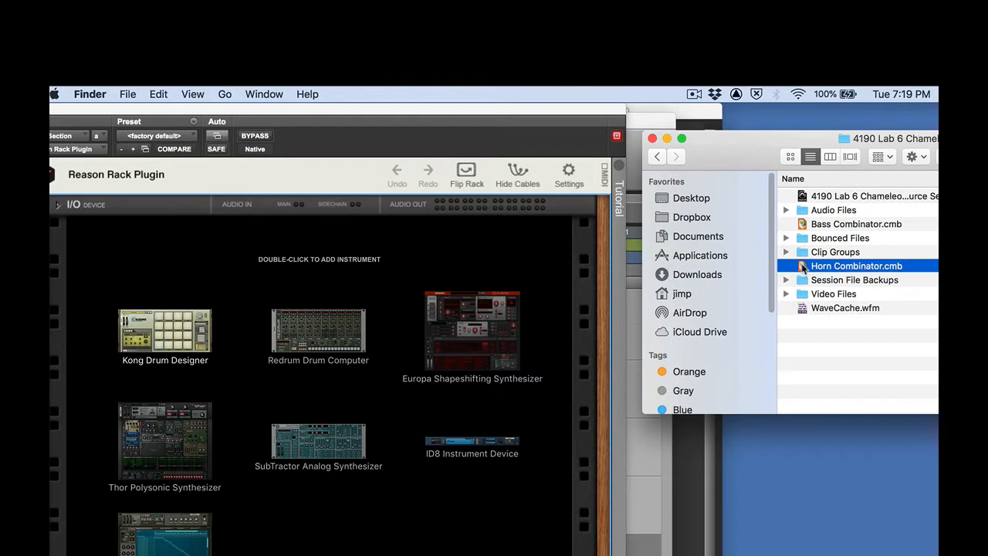
pyautogui.moveTo(803, 266)
pyautogui.mouseDown()
pyautogui.moveTo(285, 375)
pyautogui.moveTo(241, 371)
pyautogui.mouseUp()
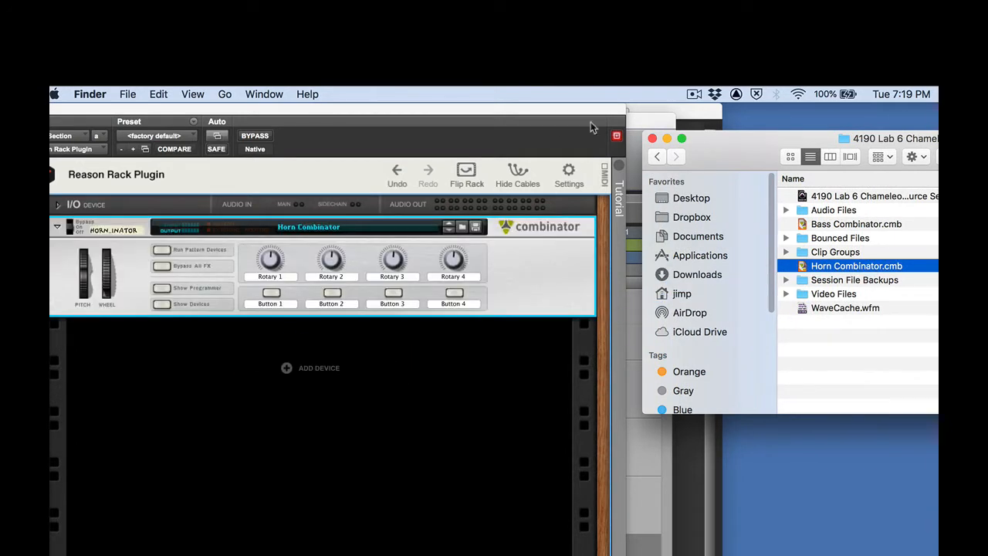
# Return to Pro Tools, move the Reason Rack Plugin window back over the session, and bring up the Mix window behind it.
pyautogui.click(652, 141)
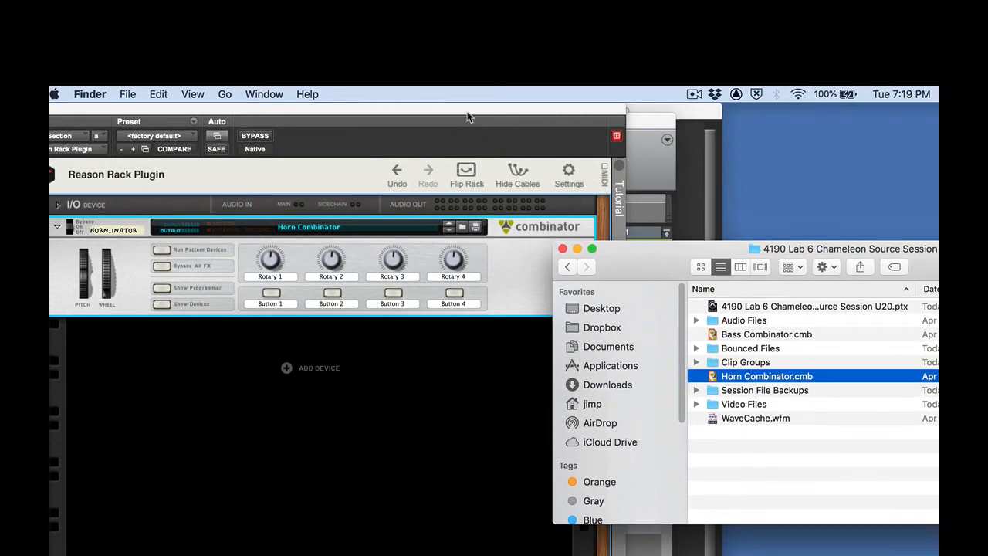
pyautogui.moveTo(465, 113); pyautogui.dragTo(728, 117)
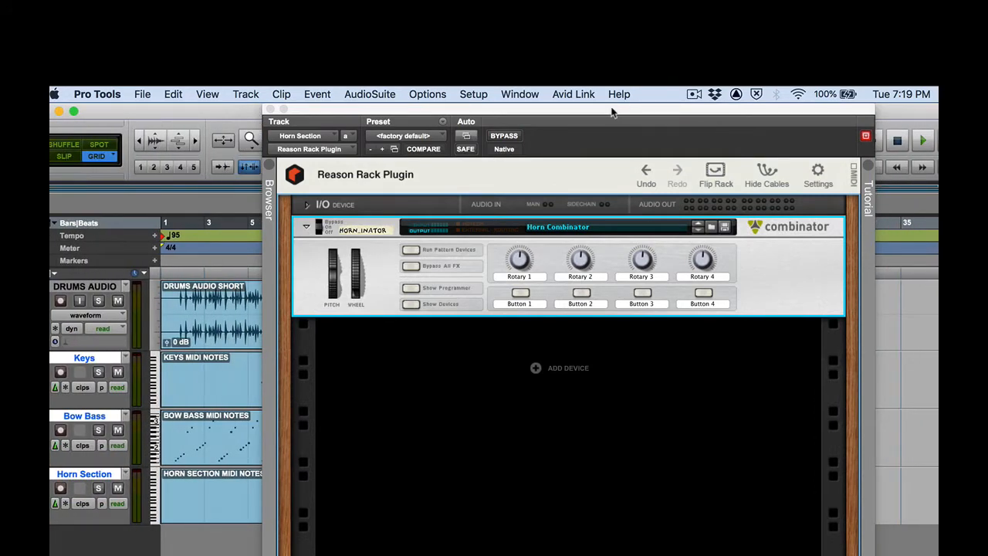
pyautogui.moveTo(612, 113)
pyautogui.mouseDown()
pyautogui.moveTo(614, 157)
pyautogui.moveTo(615, 126)
pyautogui.mouseUp()
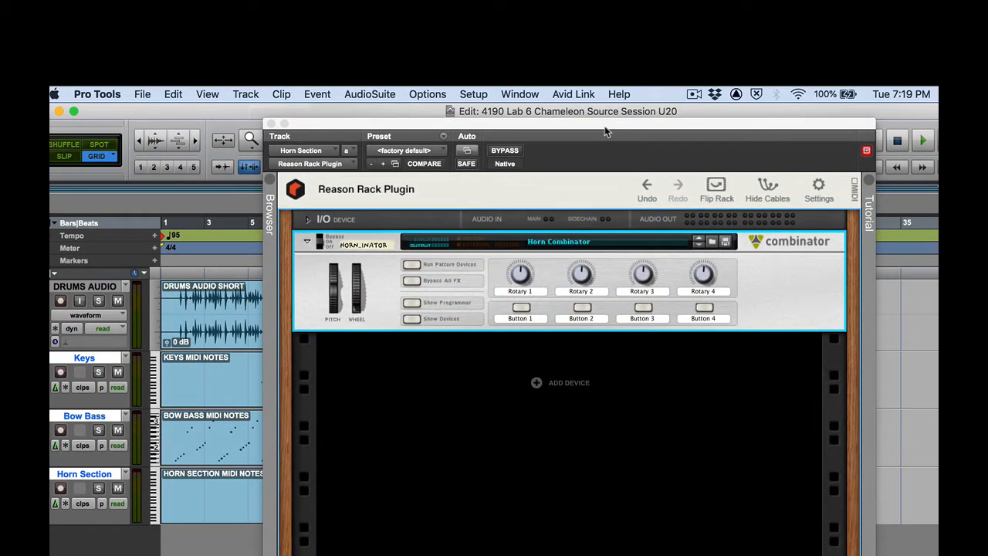
pyautogui.press('super+equal')
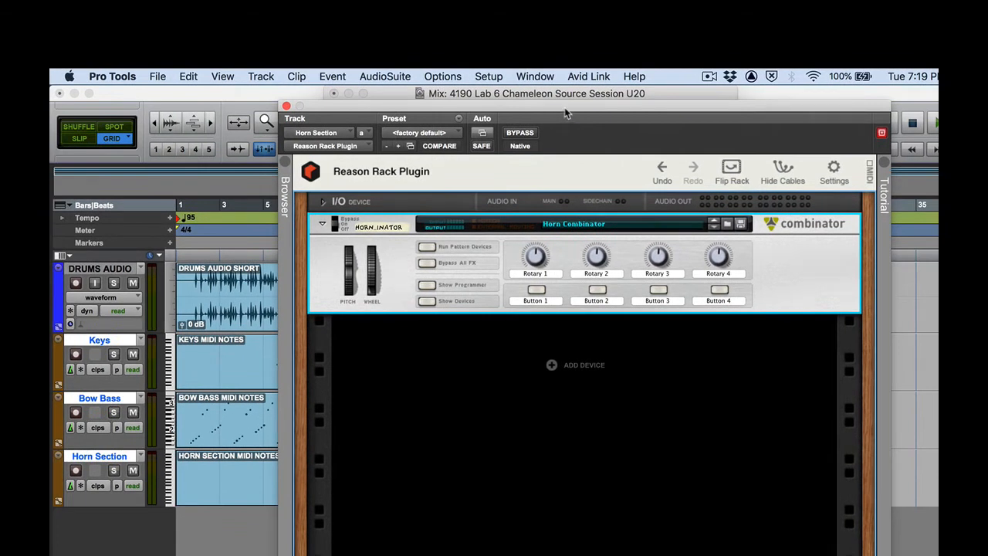
pyautogui.moveTo(563, 110); pyautogui.dragTo(551, 95)
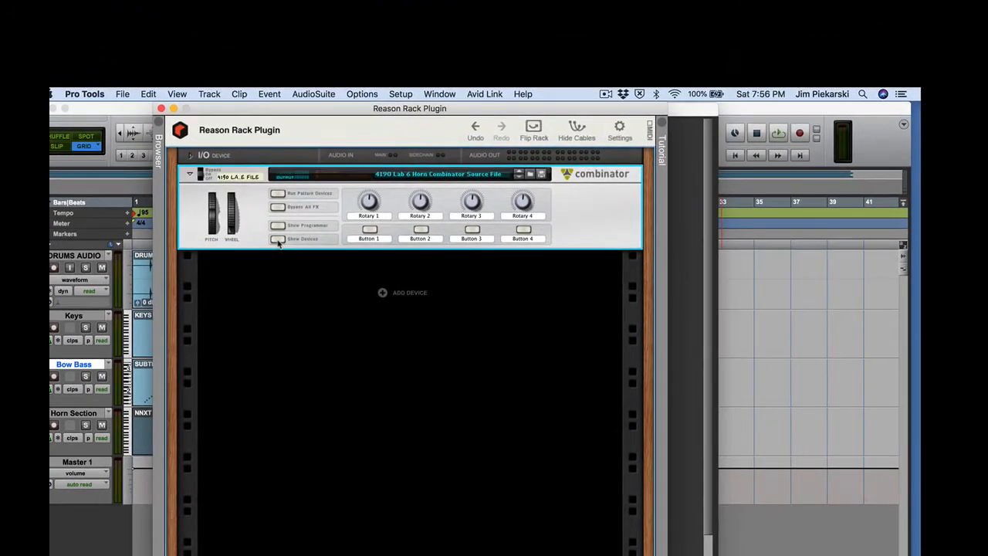
# Show the Combinator's devices, move the plug-in window clear of the tracks, and close the Mix window.
pyautogui.click(296, 151)
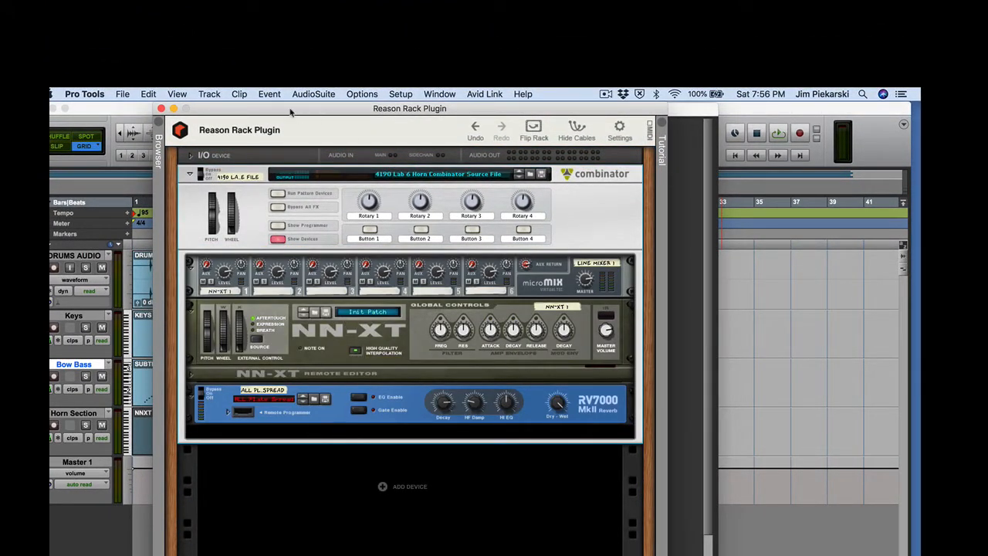
pyautogui.moveTo(291, 112); pyautogui.dragTo(662, 114)
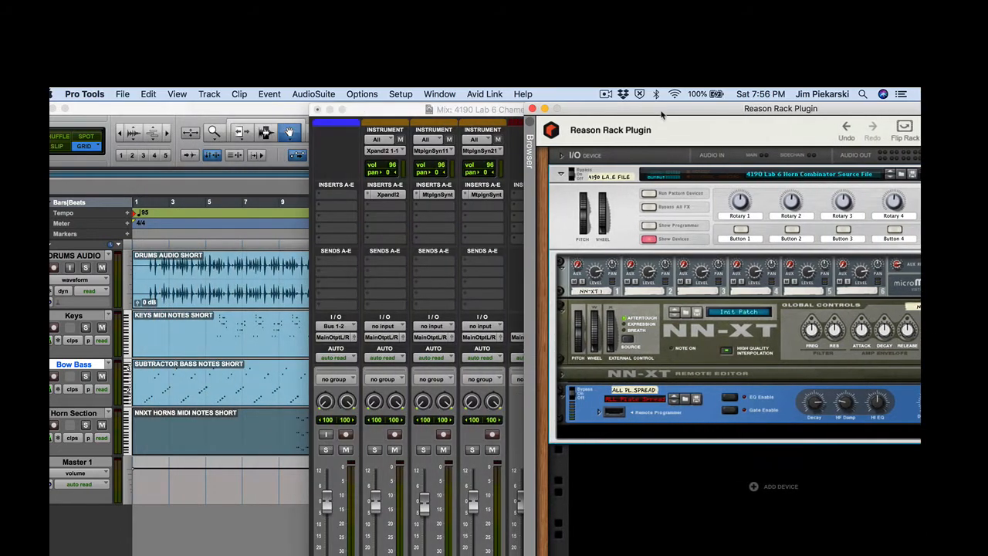
pyautogui.click(317, 112)
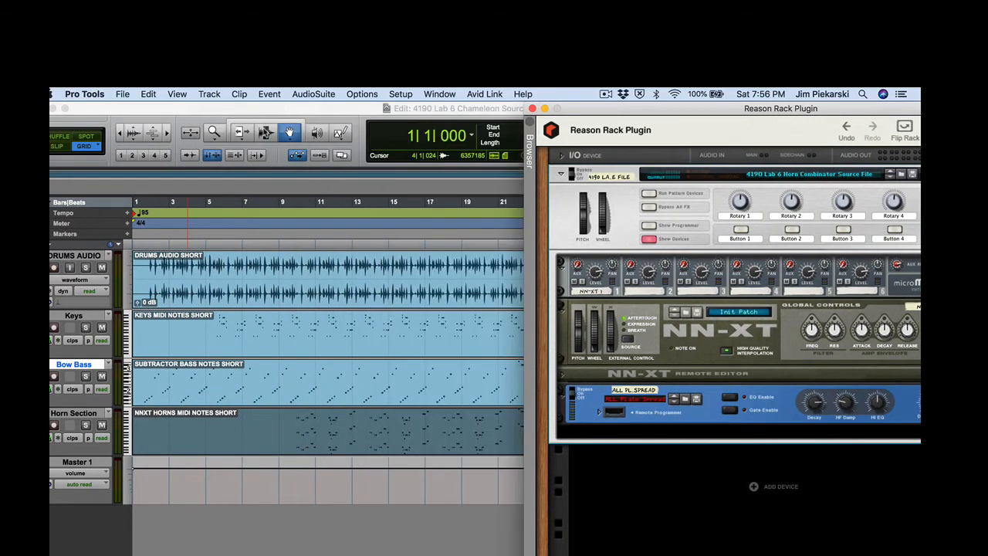
# Solo the Horn Section track and play the session from bar 10.
pyautogui.click(294, 438)
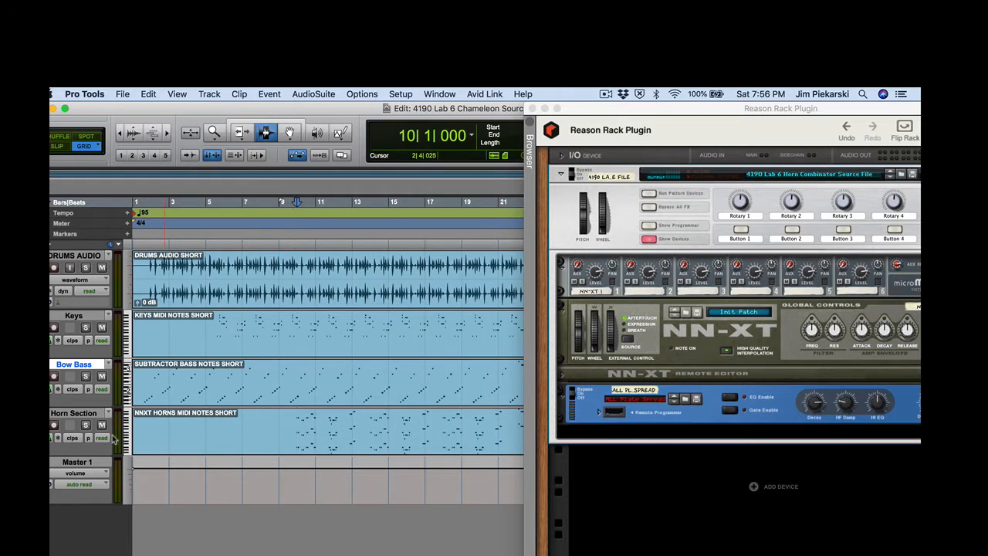
pyautogui.click(85, 425)
pyautogui.press('space')
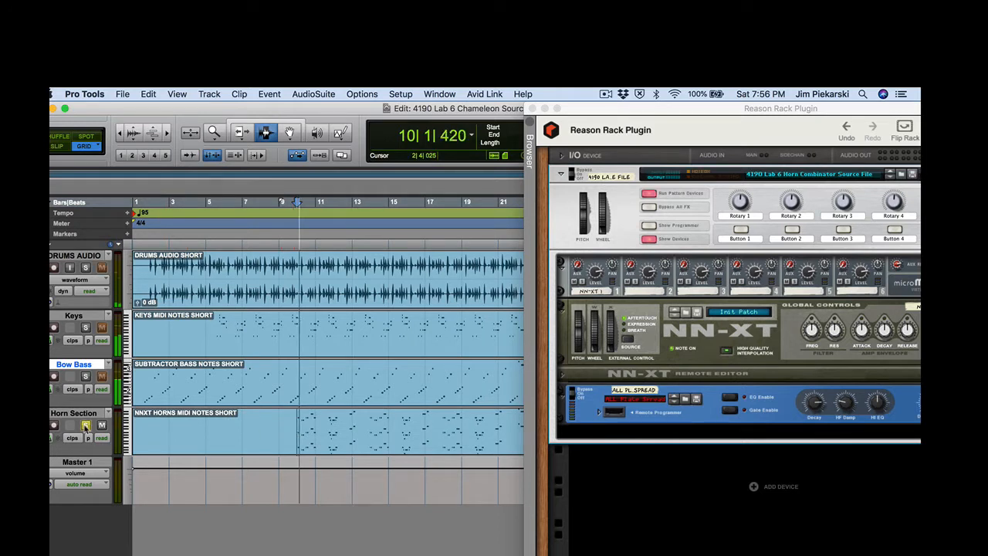
# Open the patch browser for the NN-XT and go through Instruments to the NN-XT Advanced Sampler's patches.
pyautogui.moveTo(684, 112); pyautogui.dragTo(544, 113)
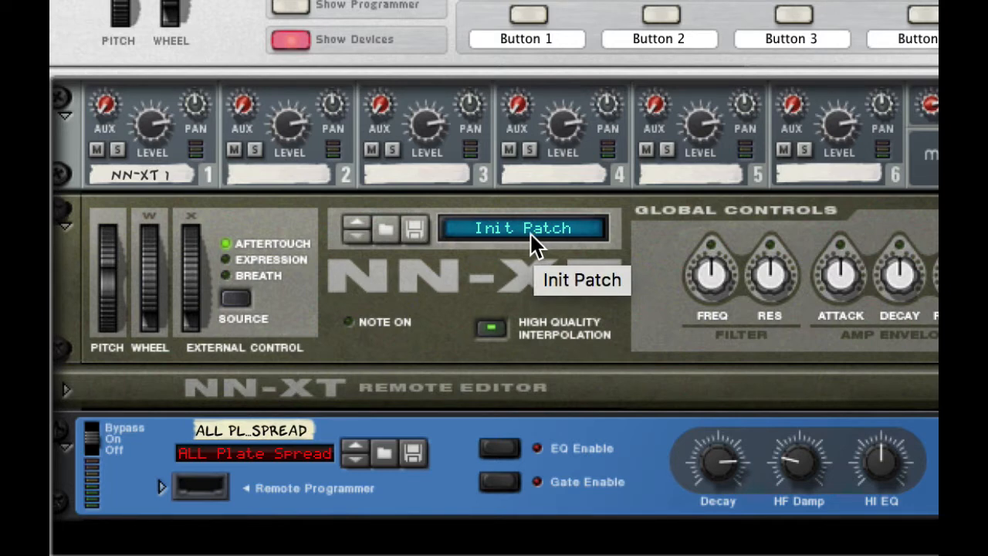
pyautogui.click(386, 231)
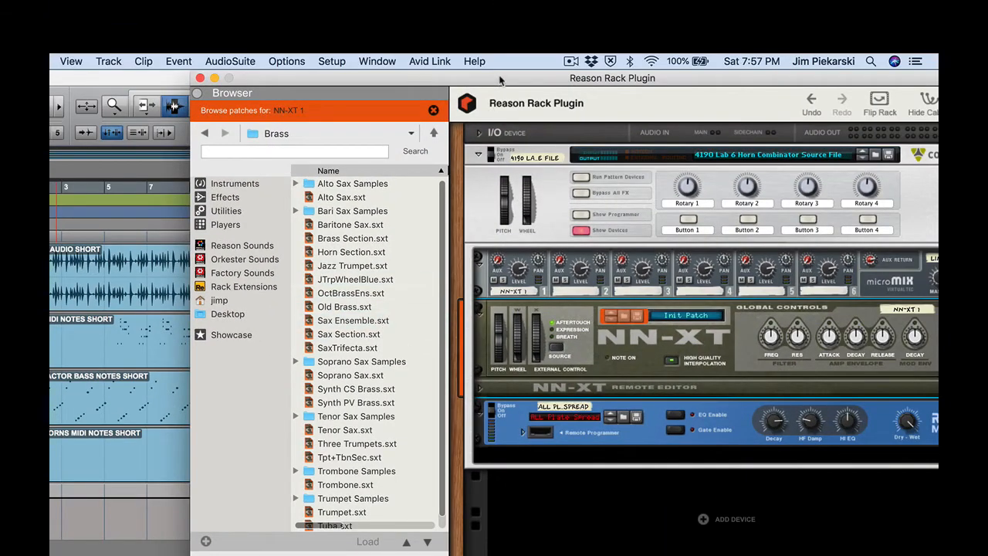
pyautogui.moveTo(500, 80); pyautogui.dragTo(374, 81)
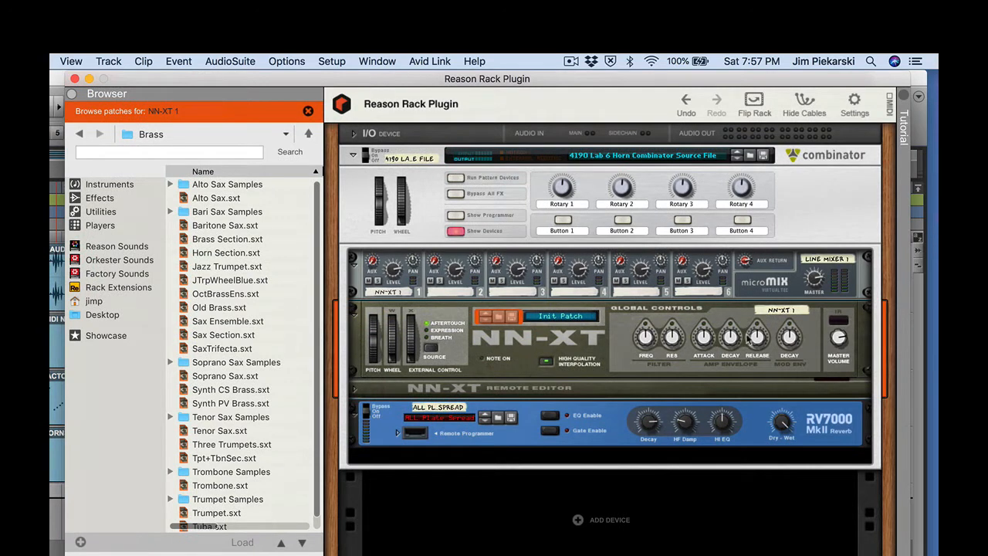
pyautogui.click(78, 135)
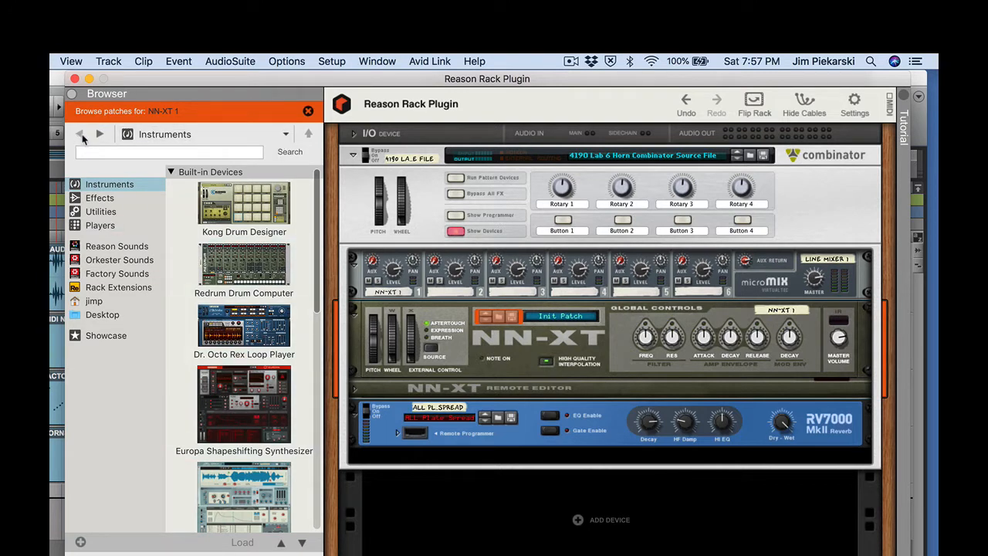
pyautogui.moveTo(318, 199)
pyautogui.mouseDown()
pyautogui.moveTo(326, 308)
pyautogui.moveTo(327, 189)
pyautogui.mouseUp()
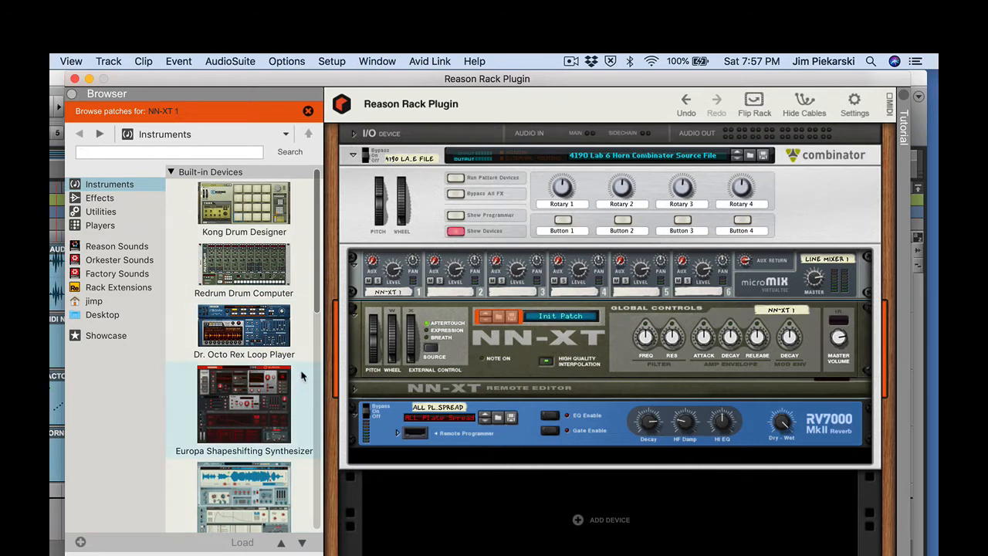
pyautogui.moveTo(323, 289); pyautogui.dragTo(328, 538)
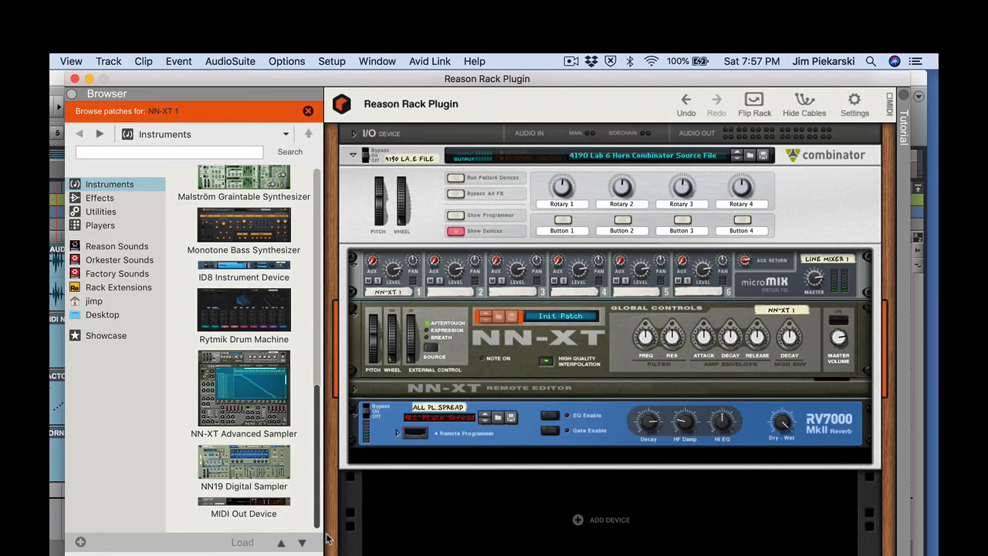
pyautogui.doubleClick(220, 402)
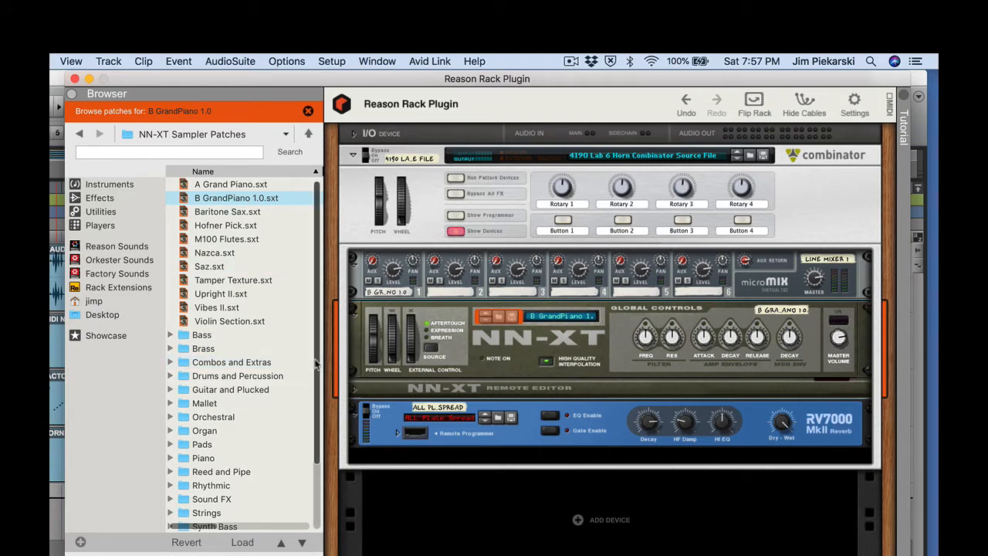
# Expand the Brass folder and load the Horn Section.sxt patch into the NN-XT.
pyautogui.scroll(-5, 249, 347)
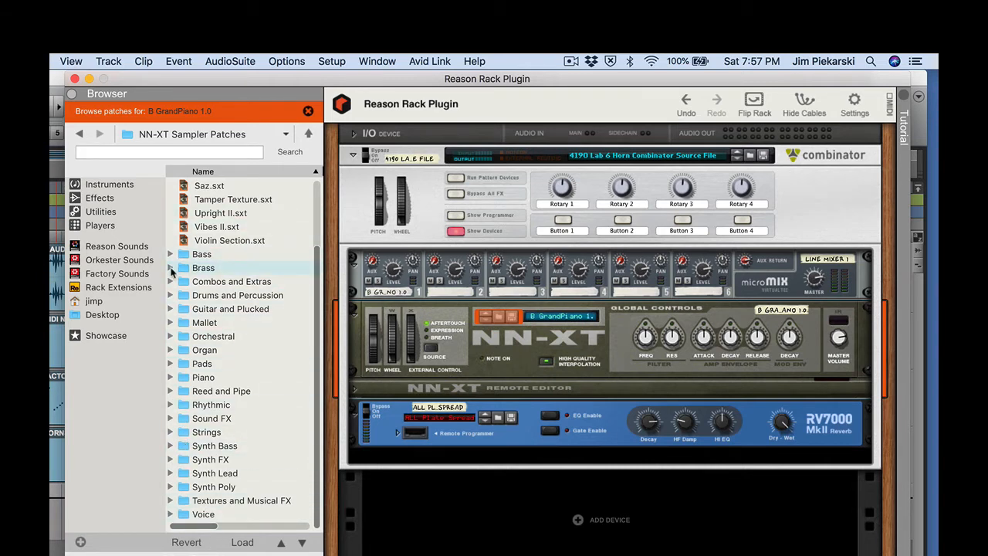
pyautogui.click(170, 268)
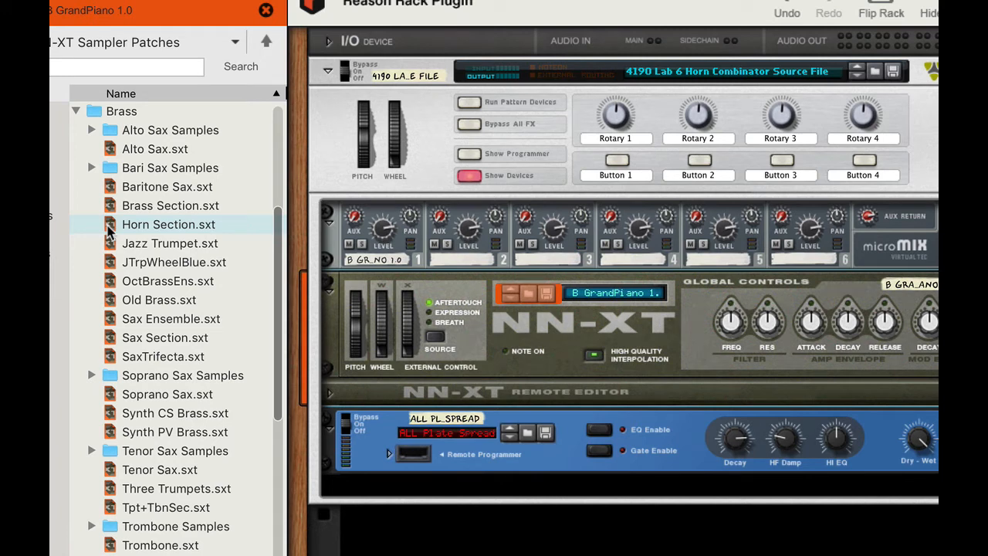
pyautogui.click(109, 231)
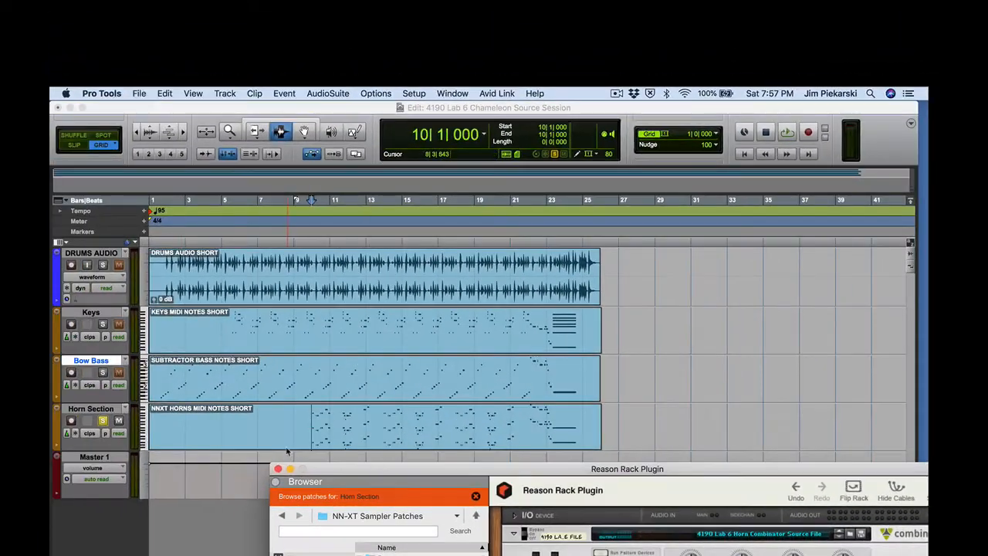
# Audition the Horn Section patch by playing the soloed horn track from bar 10, bring the plug-in window up, and stop playback.
pyautogui.click(310, 422)
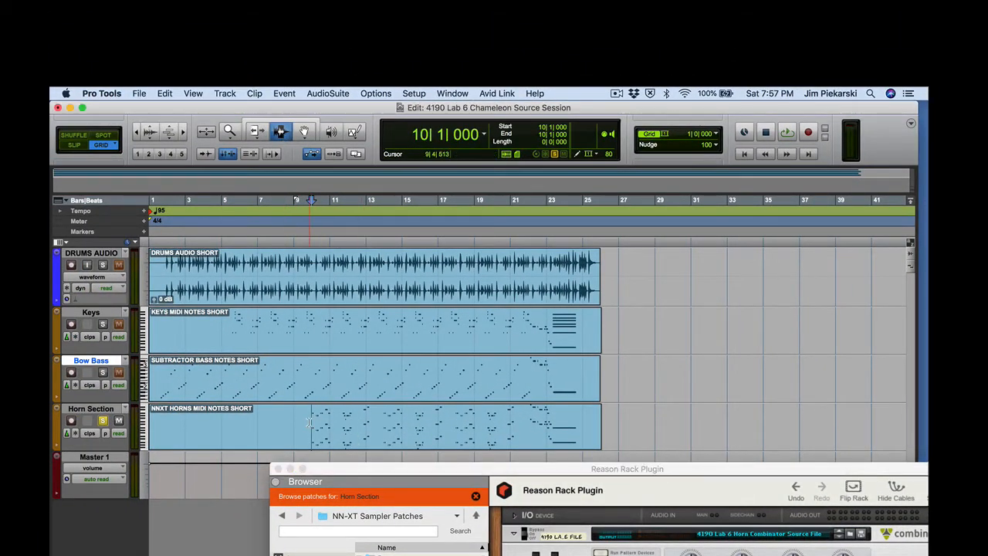
pyautogui.press('space')
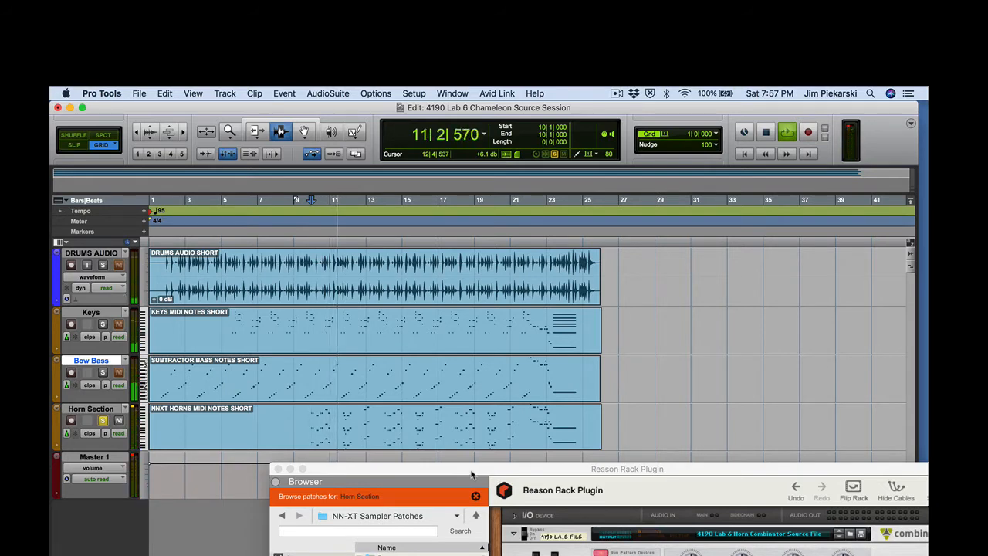
pyautogui.moveTo(472, 474); pyautogui.dragTo(314, 113)
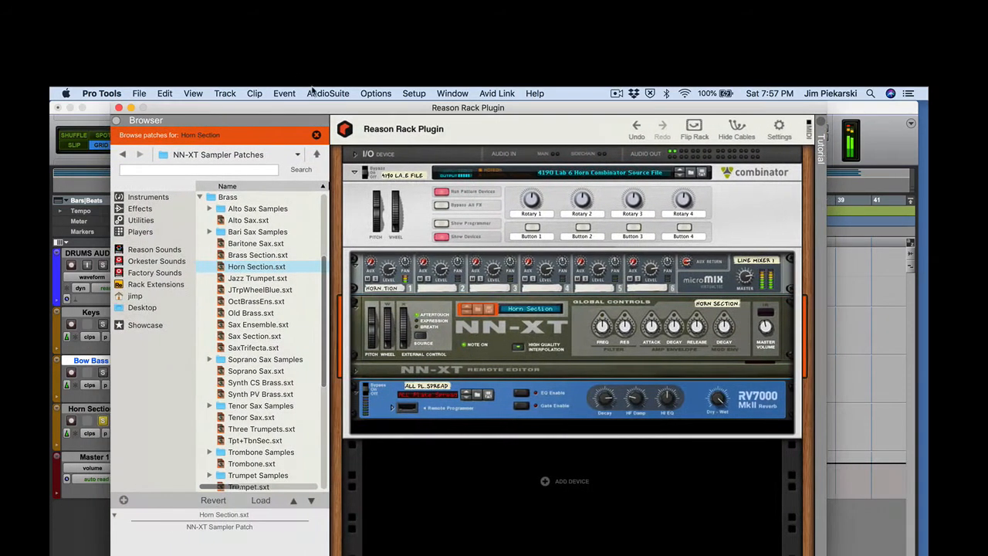
pyautogui.click(92, 110)
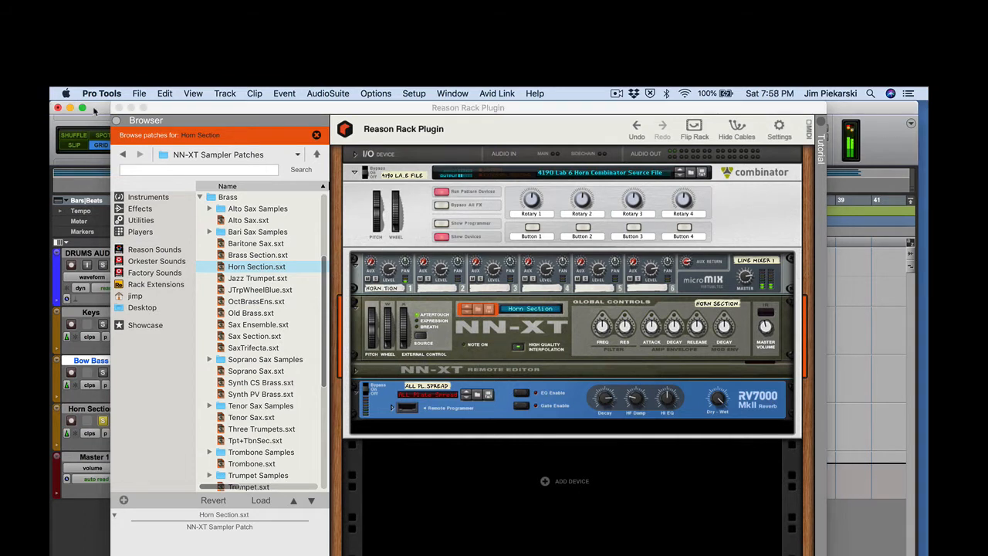
pyautogui.press('space')
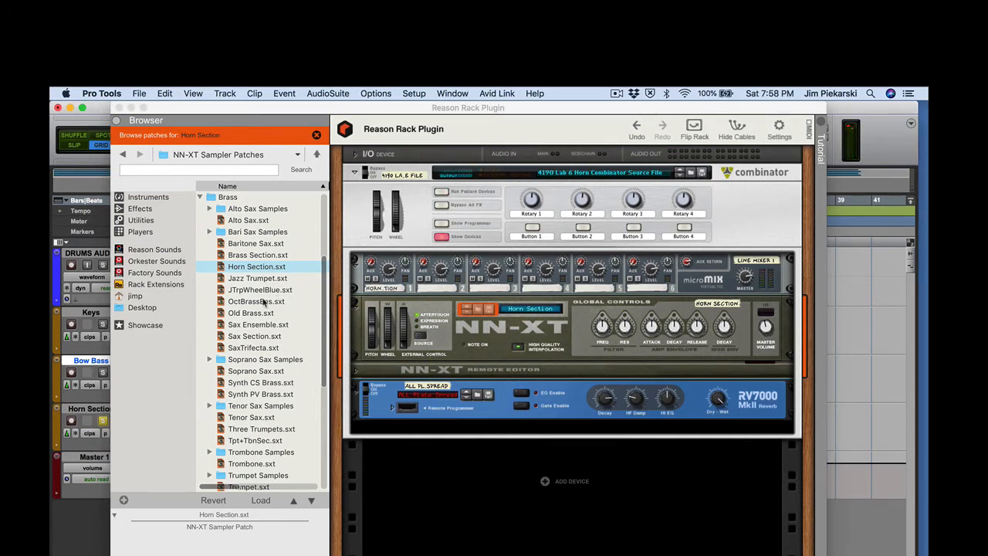
# Load the Brass Section.sxt patch into the NN-XT.
pyautogui.click(248, 257)
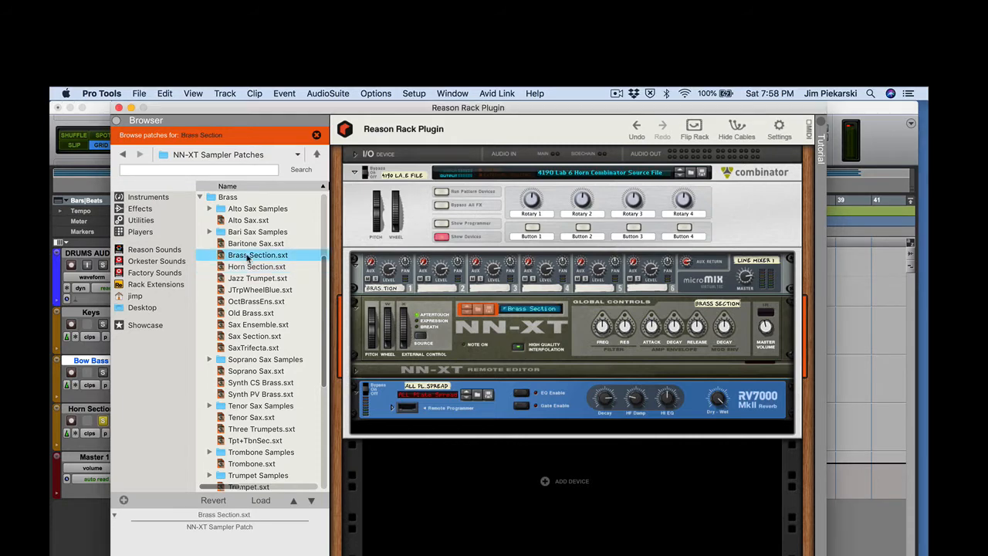
# Audition the Brass Section patch by playing the soloed horn track from bar 10, and bring the plug-in window back up.
pyautogui.moveTo(366, 106); pyautogui.dragTo(442, 464)
pyautogui.click(313, 427)
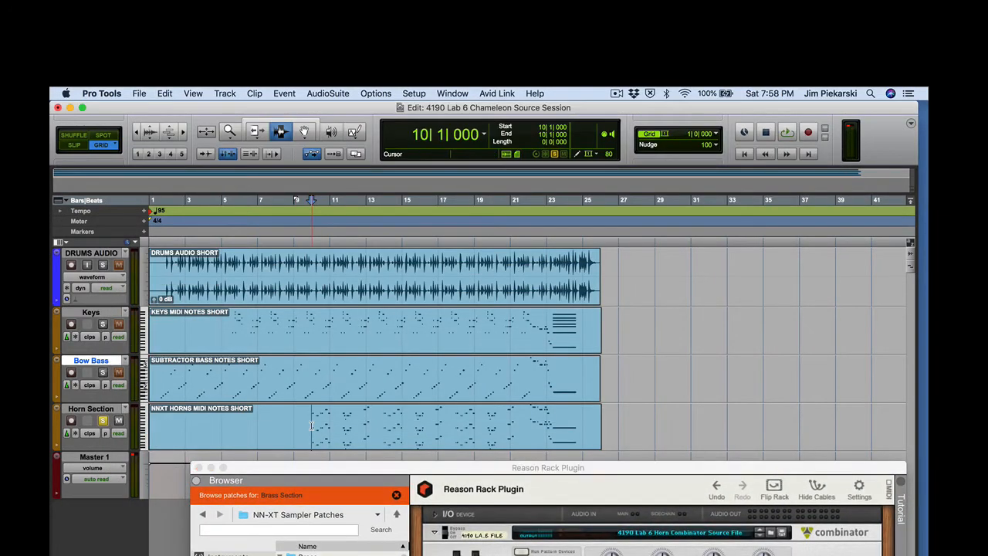
pyautogui.press('space')
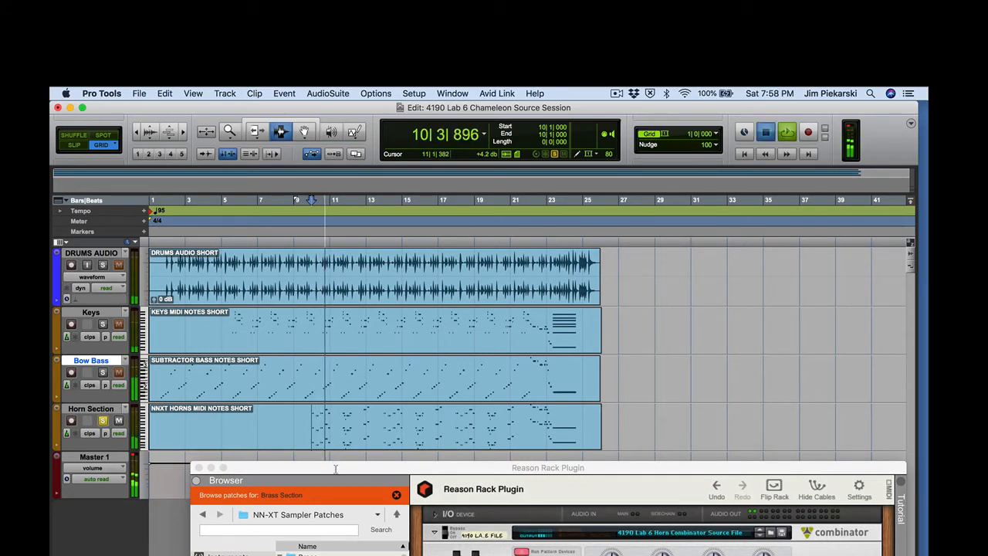
pyautogui.press('space')
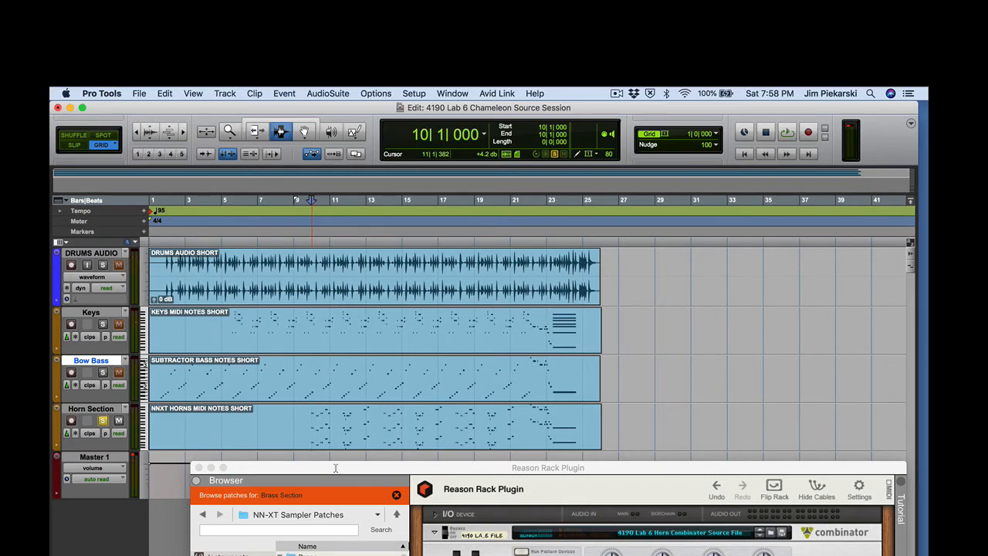
pyautogui.moveTo(335, 468); pyautogui.dragTo(286, 108)
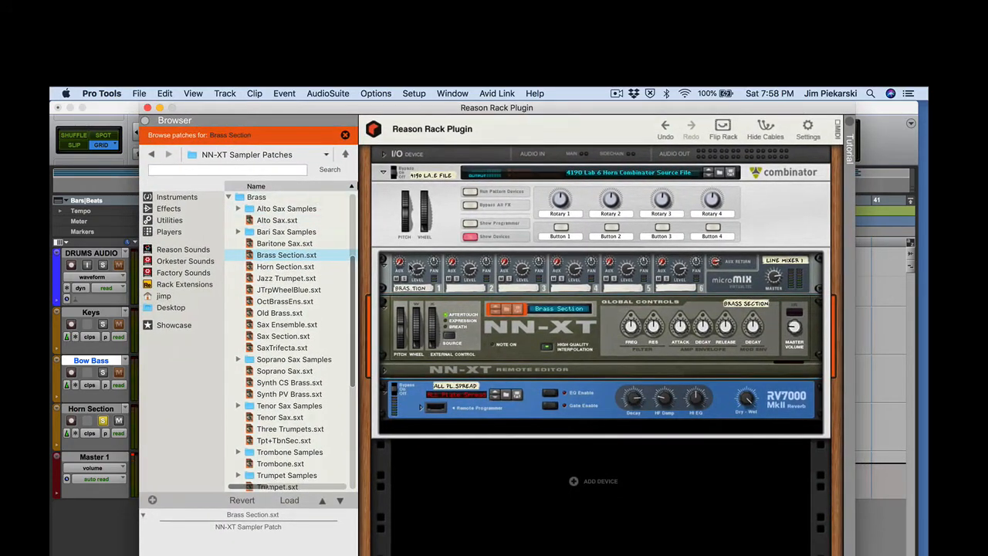
# Check the cabling on the back of the rack and set the mixer's channel 1 aux send to 36.
pyautogui.click(723, 126)
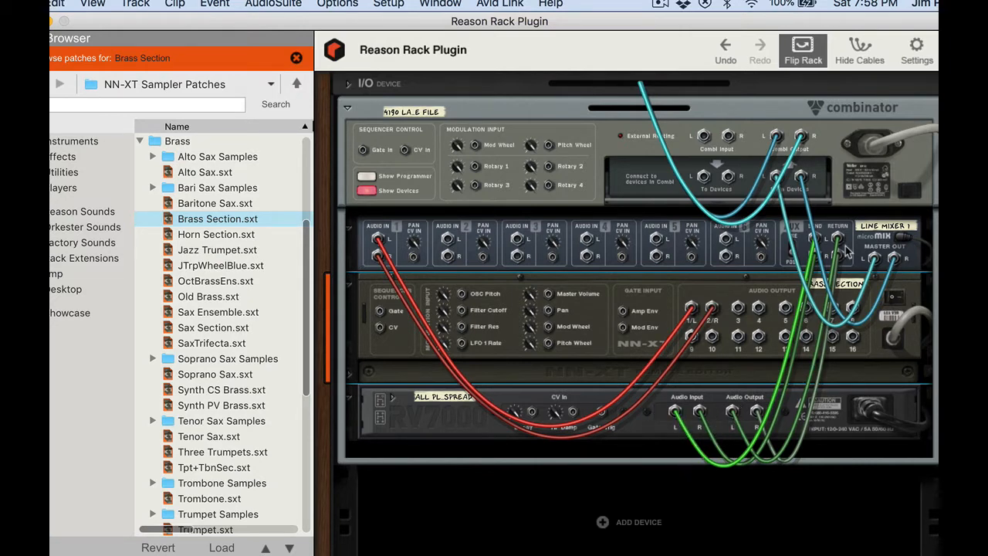
pyautogui.click(803, 51)
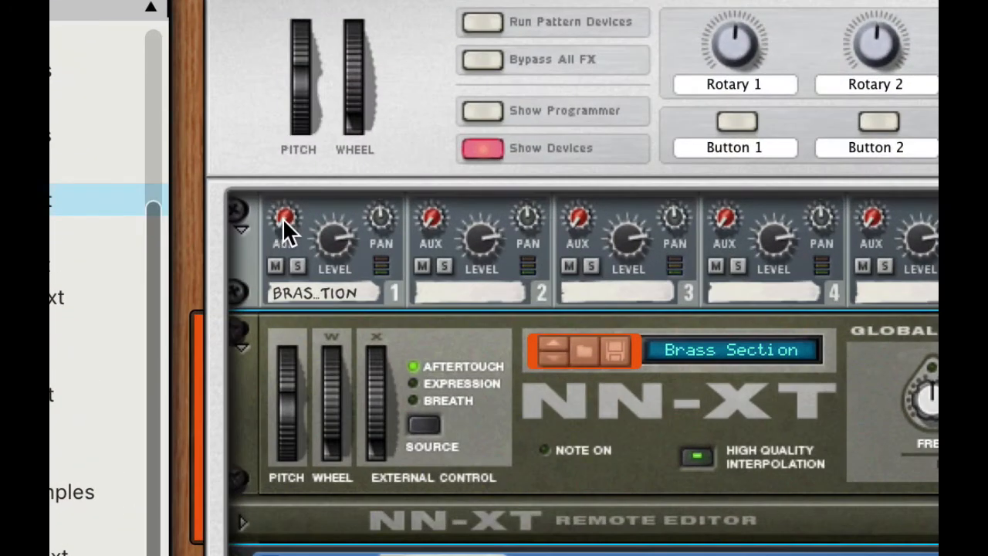
pyautogui.moveTo(282, 218); pyautogui.dragTo(178, 226)
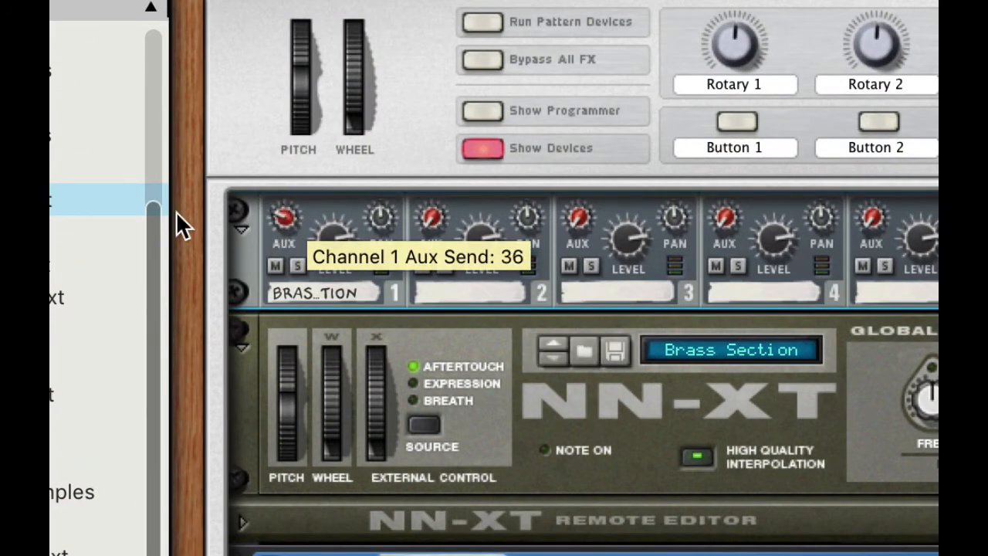
# Play the full session from bar 10, collapse the patch browser, and close the Horn Section's Reason Rack plug-in window.
pyautogui.press('space')
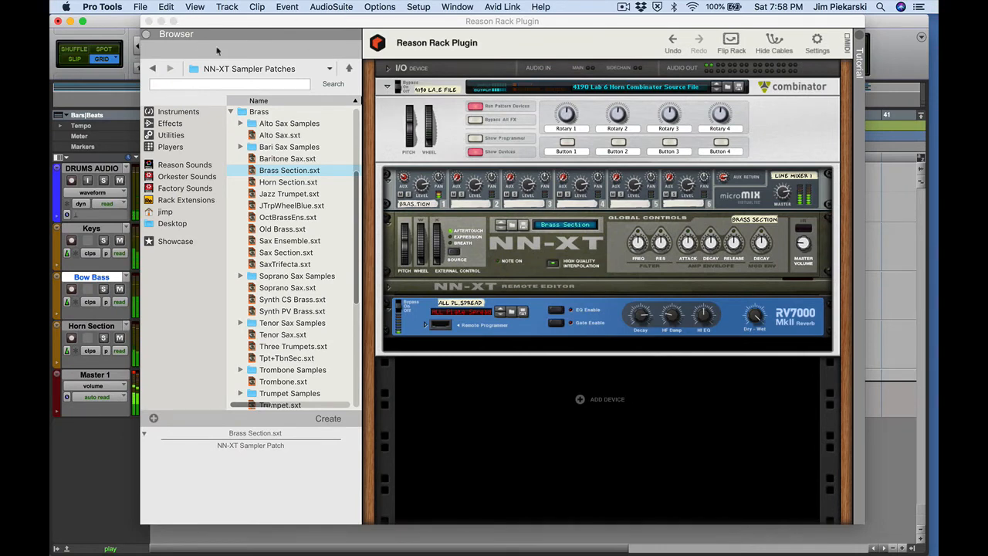
pyautogui.click(148, 34)
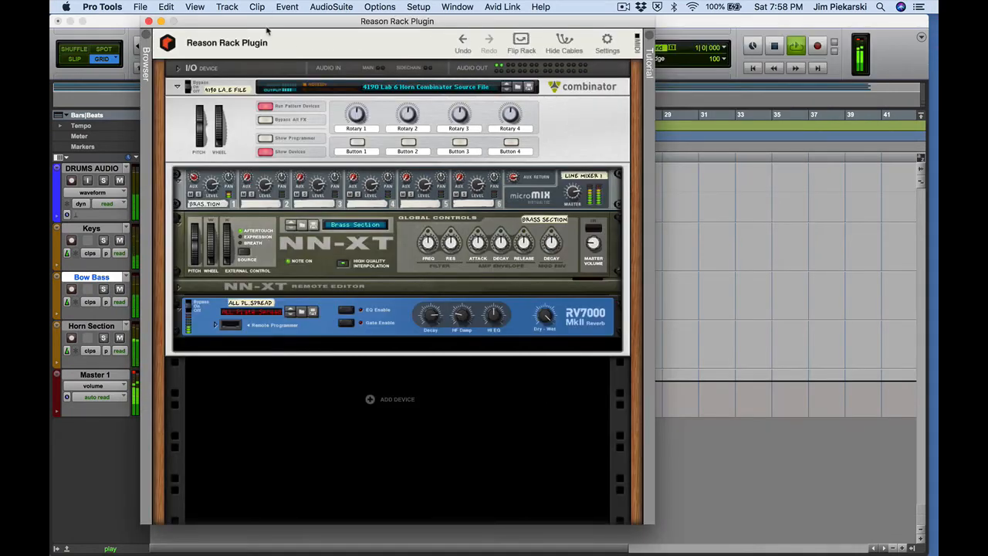
pyautogui.moveTo(276, 27); pyautogui.dragTo(498, 27)
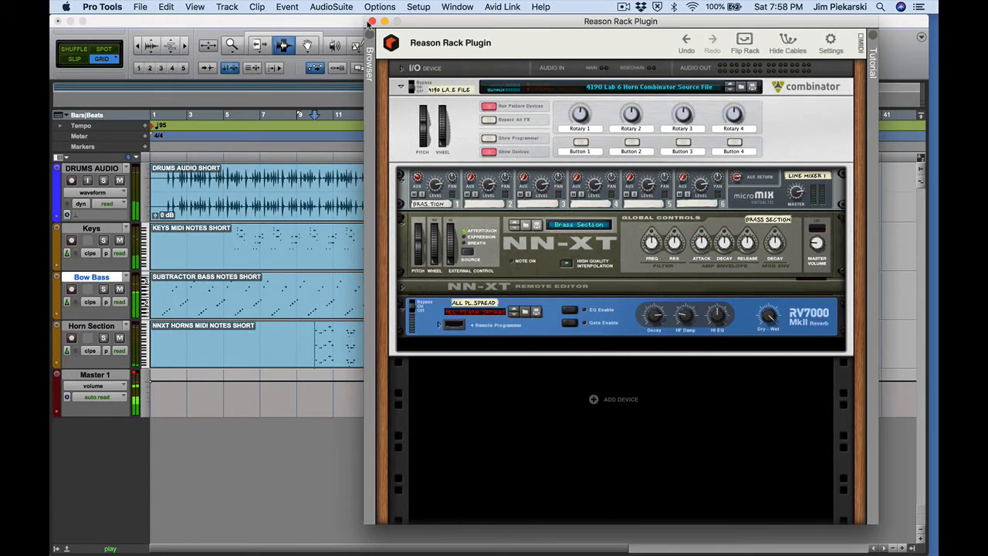
pyautogui.click(371, 22)
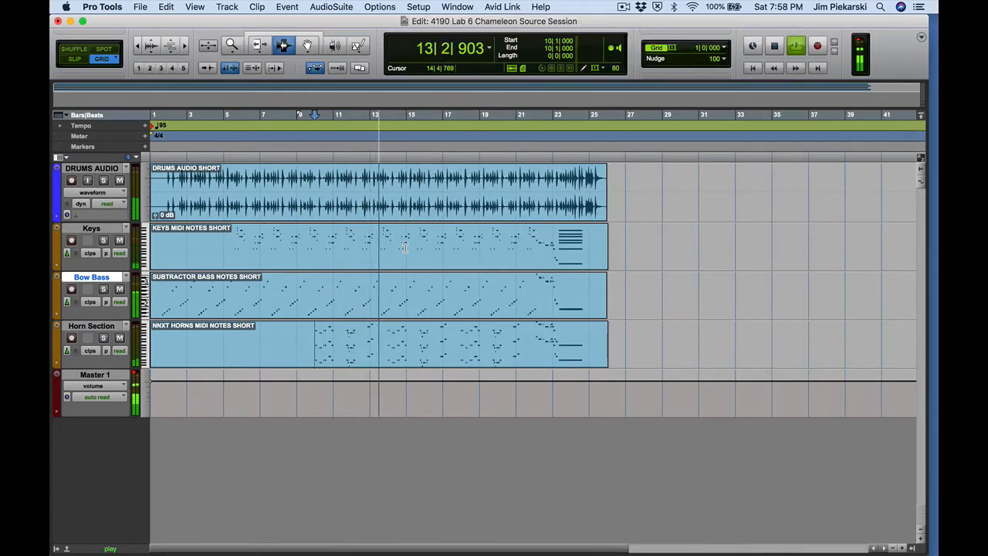
# Show the Mix window and centre both pan controls of the Bow Bass track at 0.
pyautogui.press('super+equal')
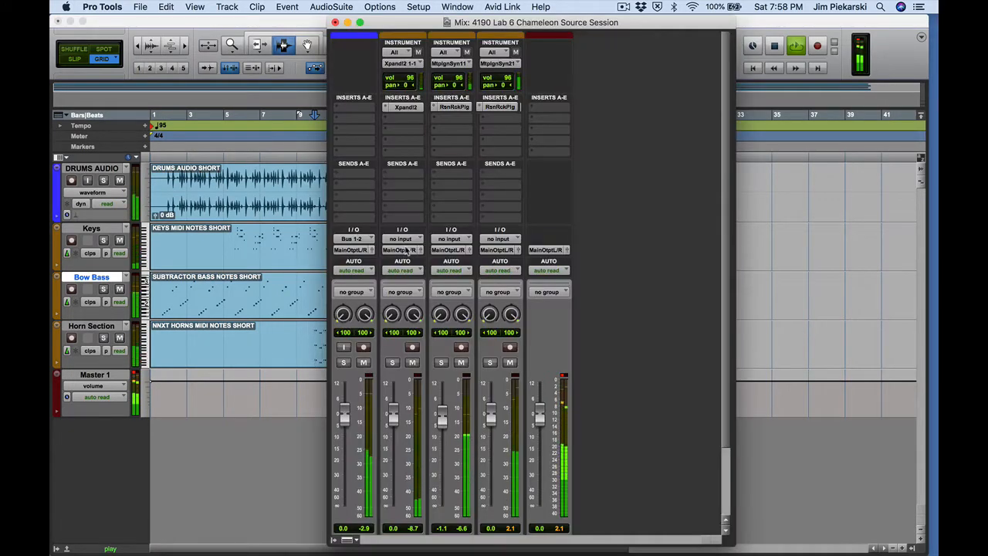
pyautogui.moveTo(440, 313); pyautogui.dragTo(463, 274)
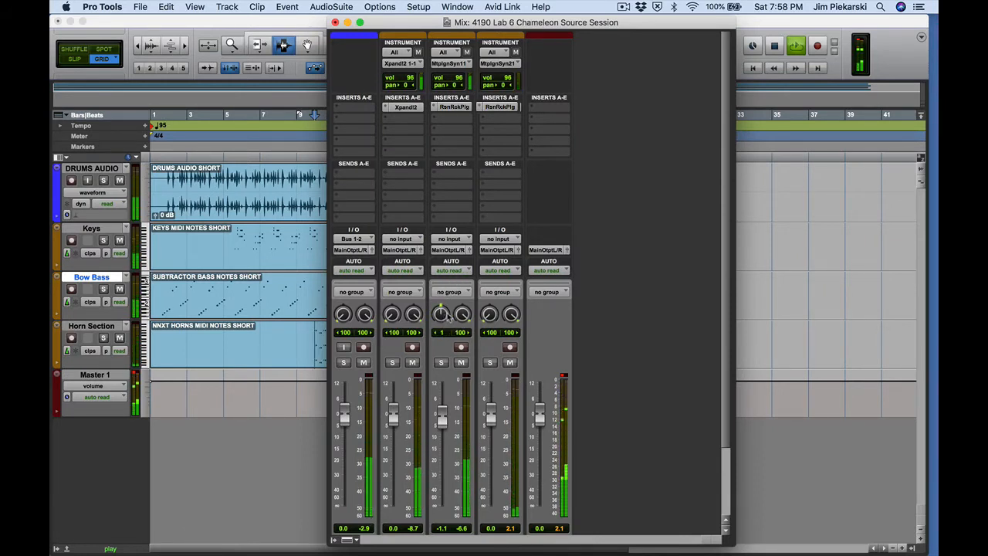
pyautogui.keyDown('alt'); pyautogui.click(461, 314); pyautogui.keyUp('alt')
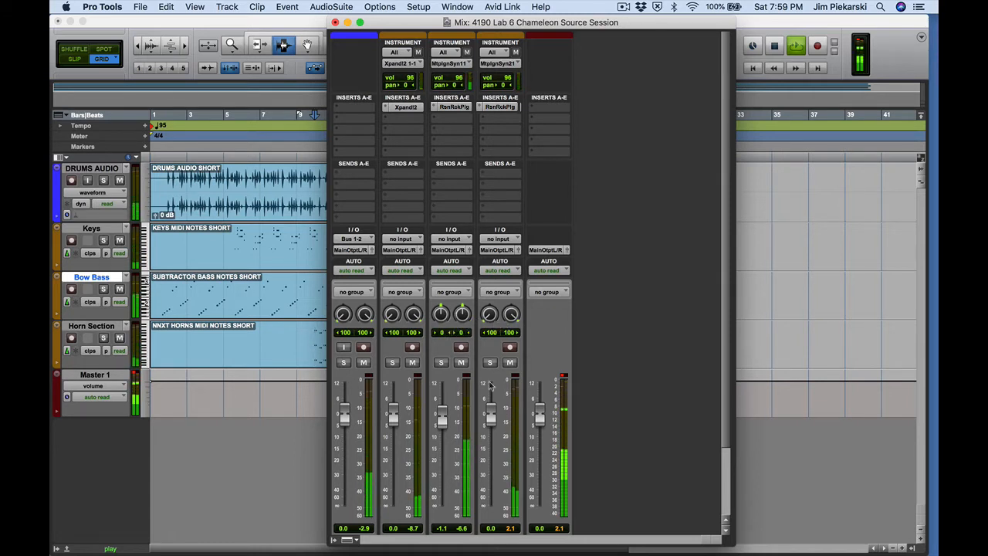
# Lower the Horn Section fader to -3.8 dB, and set Keys to +3.8 dB with panning 45 left and 56 right.
pyautogui.moveTo(491, 409); pyautogui.dragTo(491, 418)
pyautogui.moveTo(393, 415); pyautogui.dragTo(399, 401)
pyautogui.moveTo(391, 313); pyautogui.dragTo(415, 332)
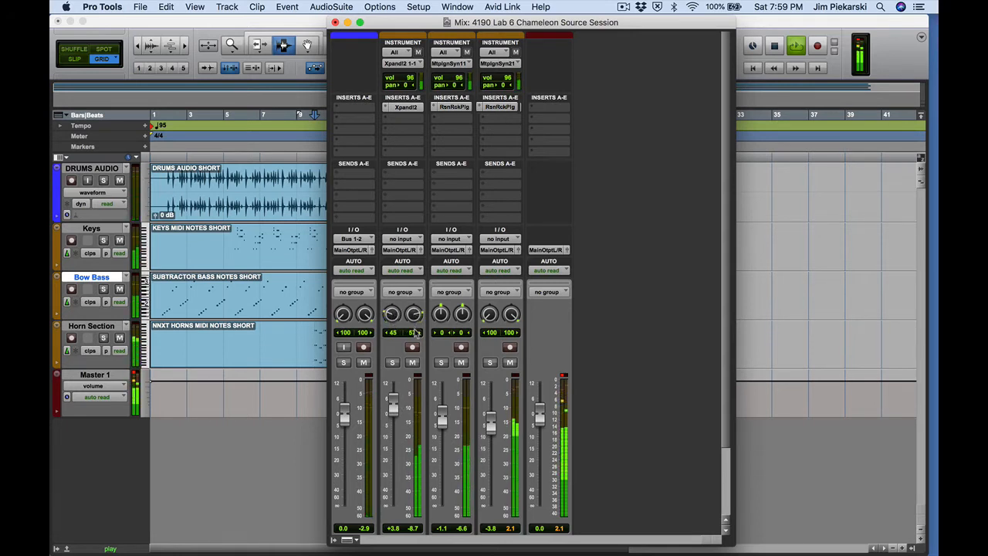
# Raise the drums fader to +1.4 dB and clear the master track's clip indicator.
pyautogui.moveTo(349, 422); pyautogui.dragTo(349, 414)
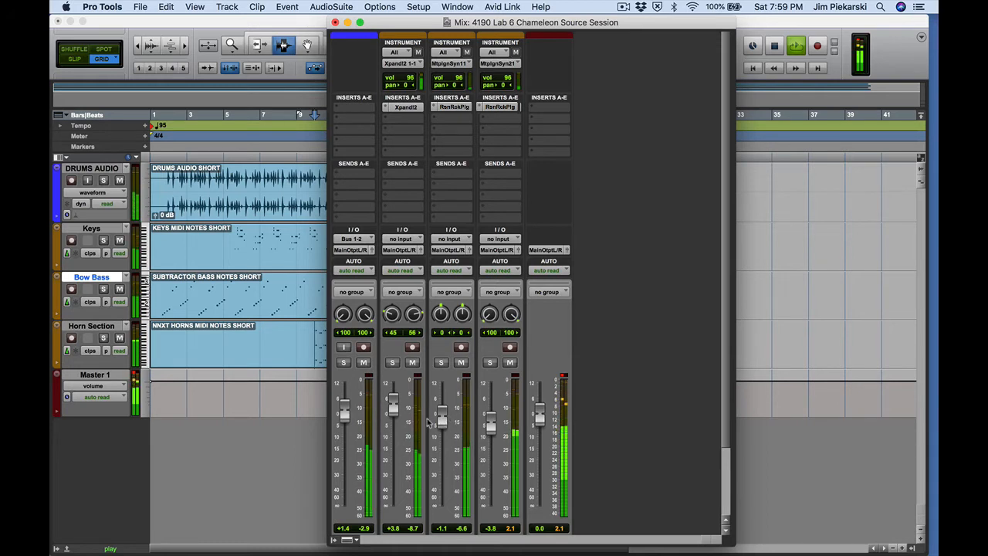
pyautogui.click(563, 378)
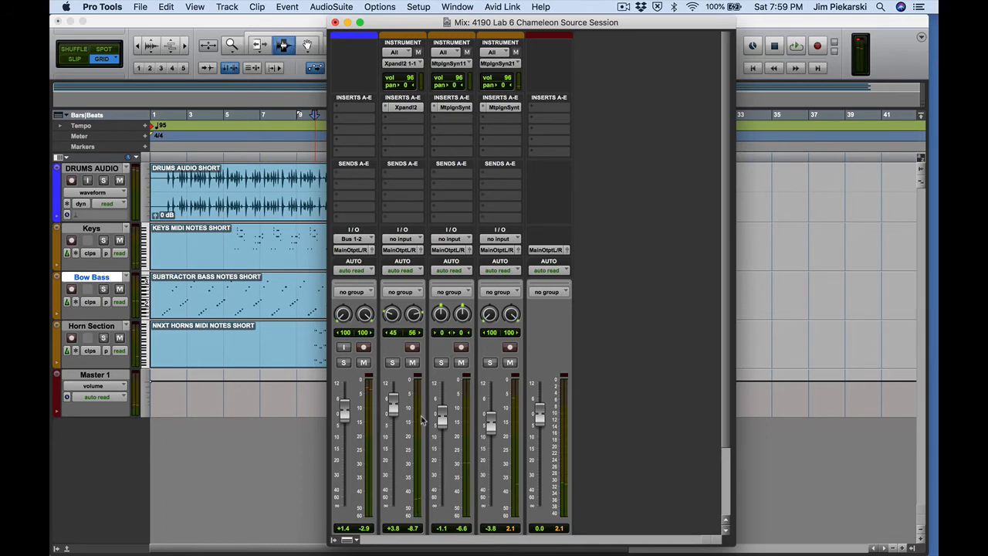
# Activate the ALL group, lower every fader together so drums is at -2.0 dB and master at -3.4 dB, and deactivate the group.
pyautogui.scroll(-3, 345, 499)
pyautogui.click(336, 542)
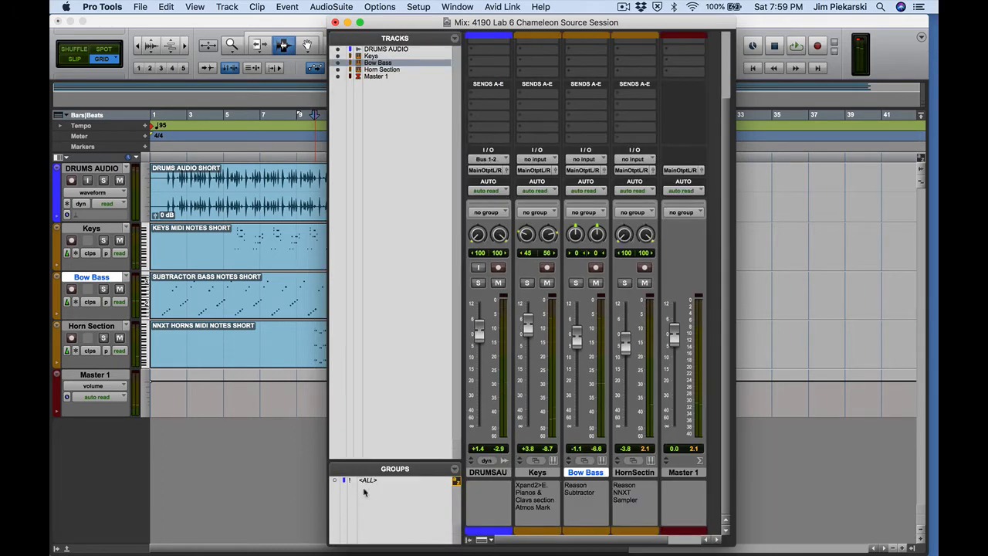
pyautogui.click(353, 480)
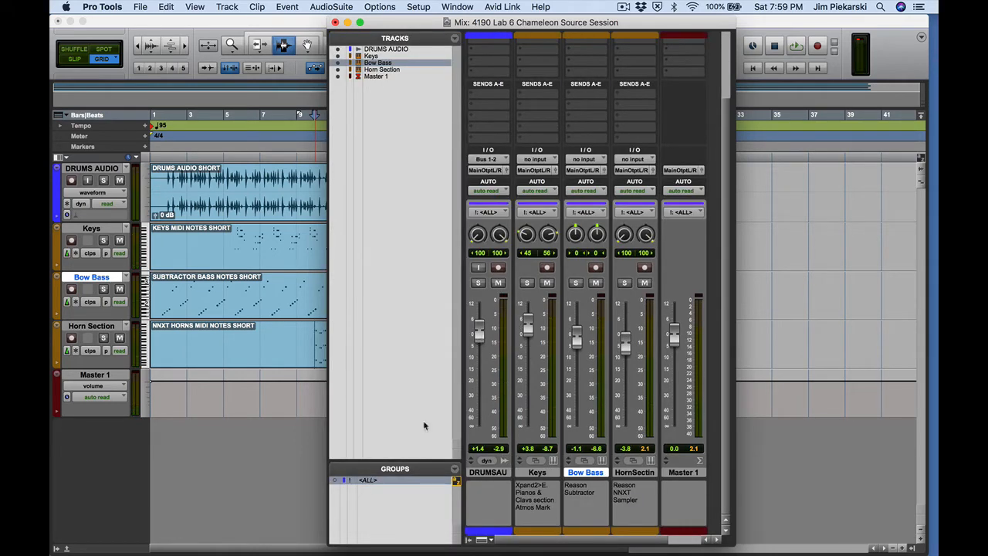
pyautogui.moveTo(481, 330); pyautogui.dragTo(480, 339)
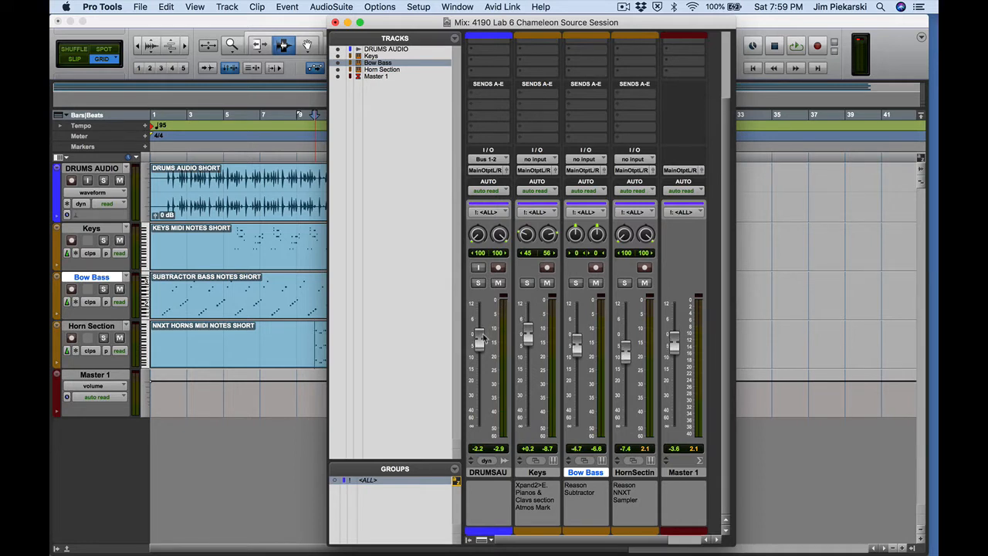
pyautogui.click(401, 482)
pyautogui.click(468, 540)
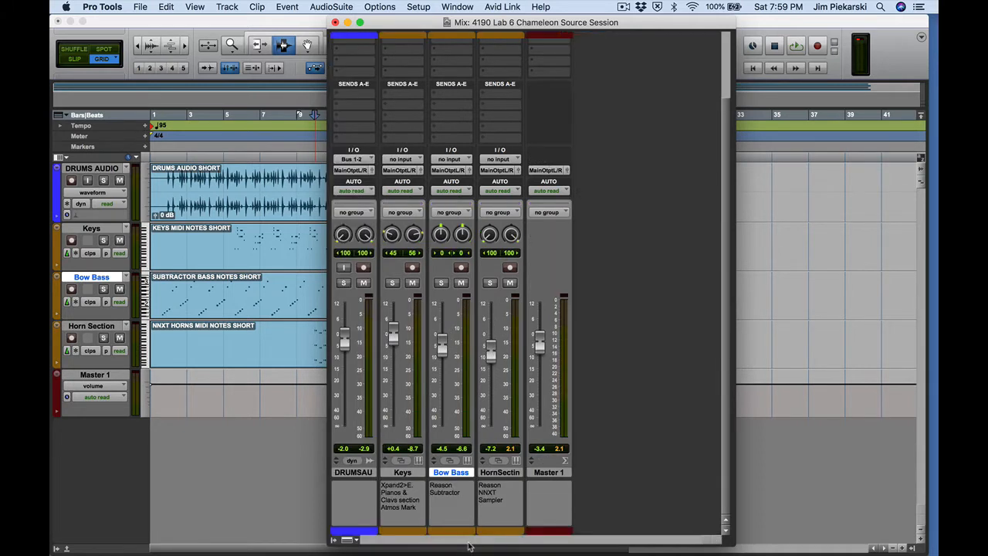
# Play the session from the beginning and check the levels in the Mix window.
pyautogui.click(285, 46)
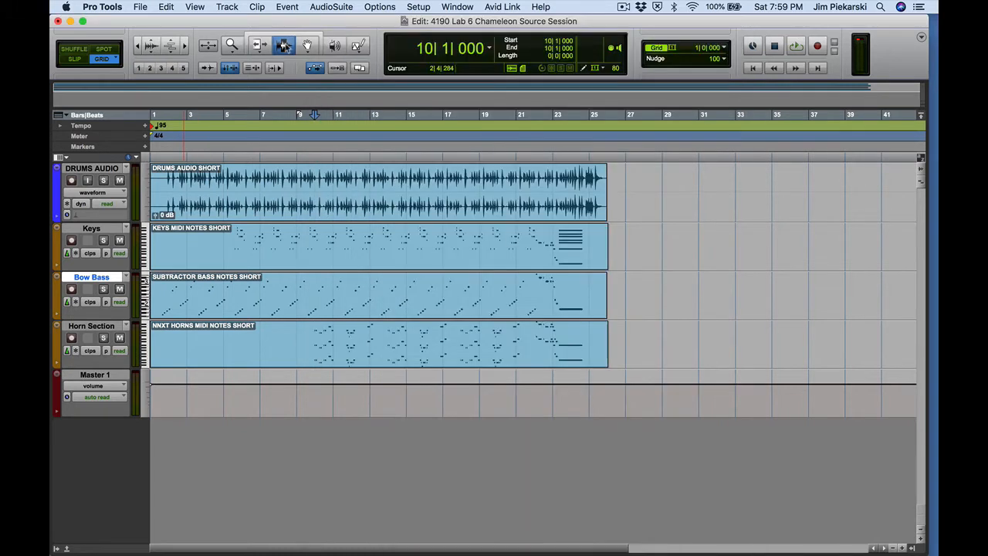
pyautogui.press('Return')
pyautogui.press('space')
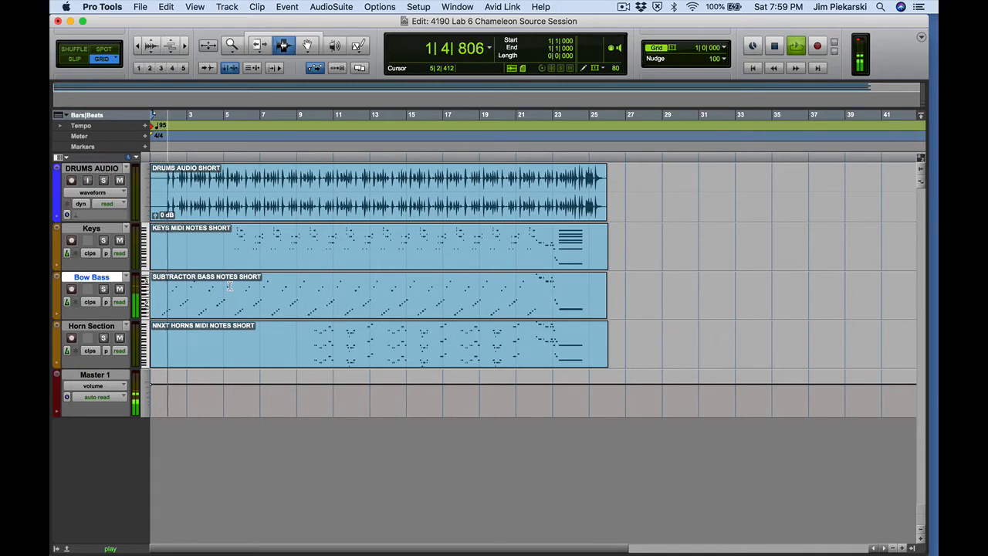
pyautogui.press('super+equal')
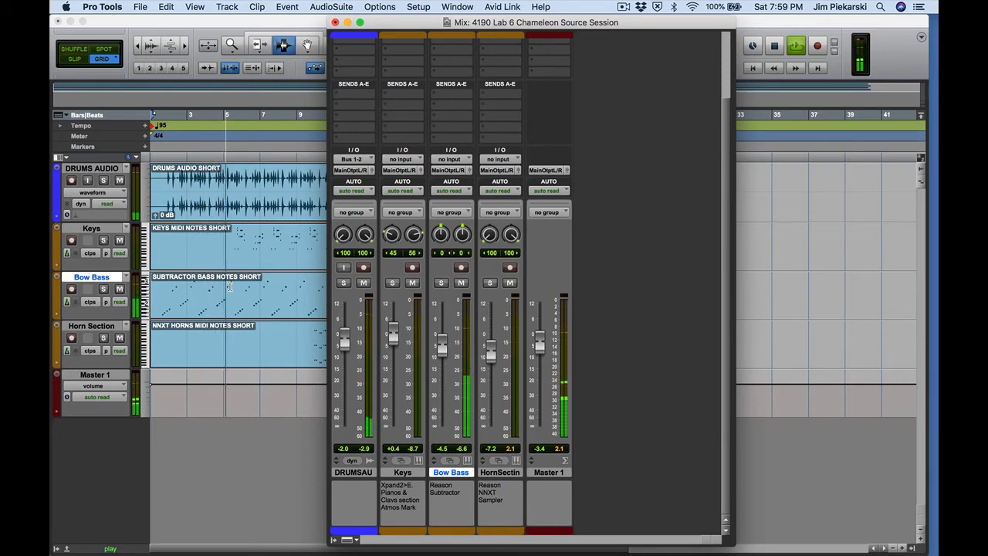
pyautogui.press('space')
pyautogui.moveTo(398, 23); pyautogui.dragTo(271, 22)
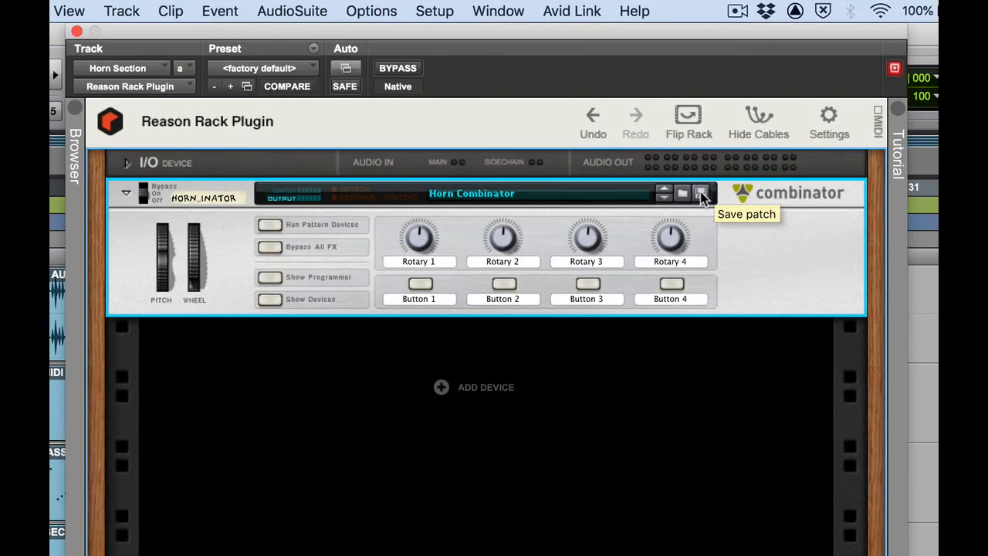
# Save the Horn Section's Combinator patch as "LastName Lab 6 Horns Combi.cmb" in the session folder.
pyautogui.click(701, 195)
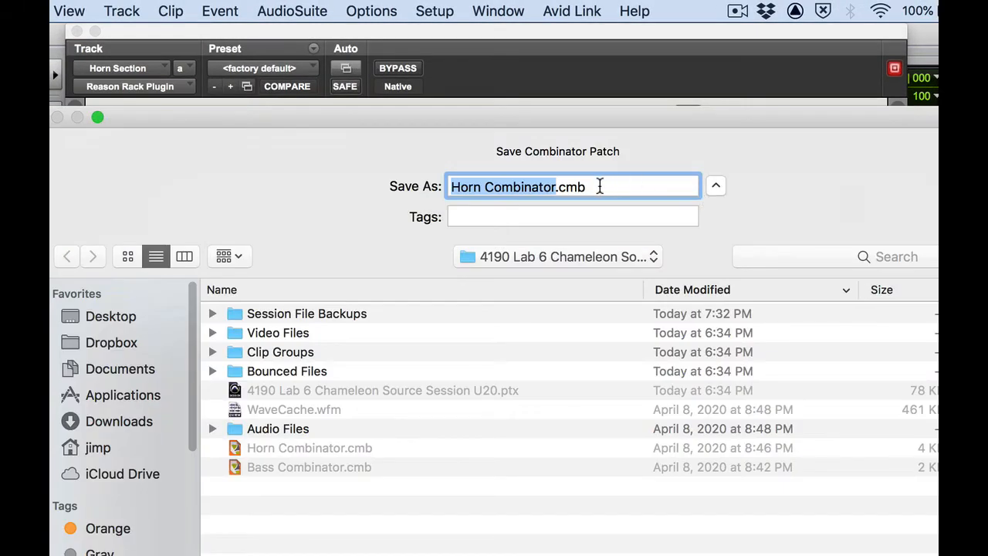
pyautogui.click(529, 261)
pyautogui.click(530, 261)
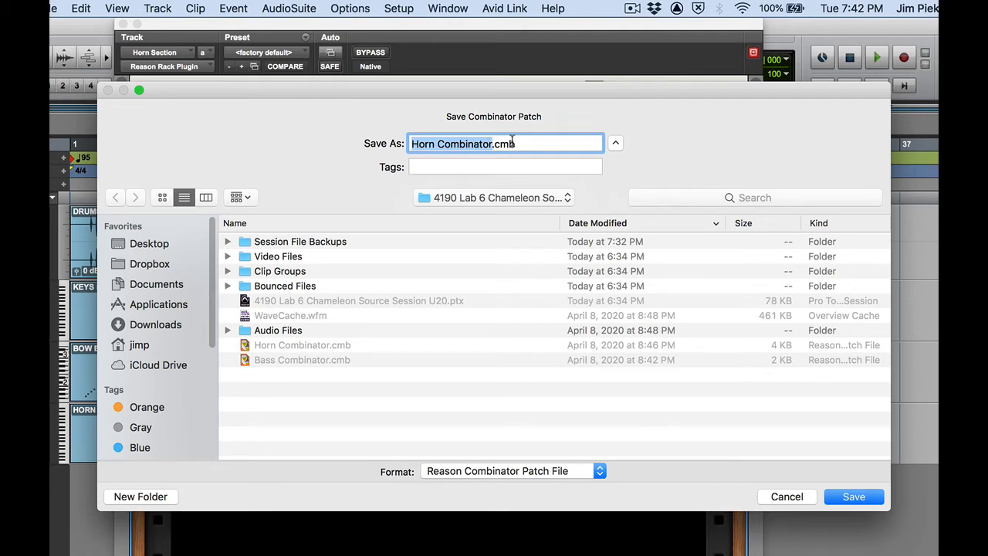
pyautogui.press('BackSpace')
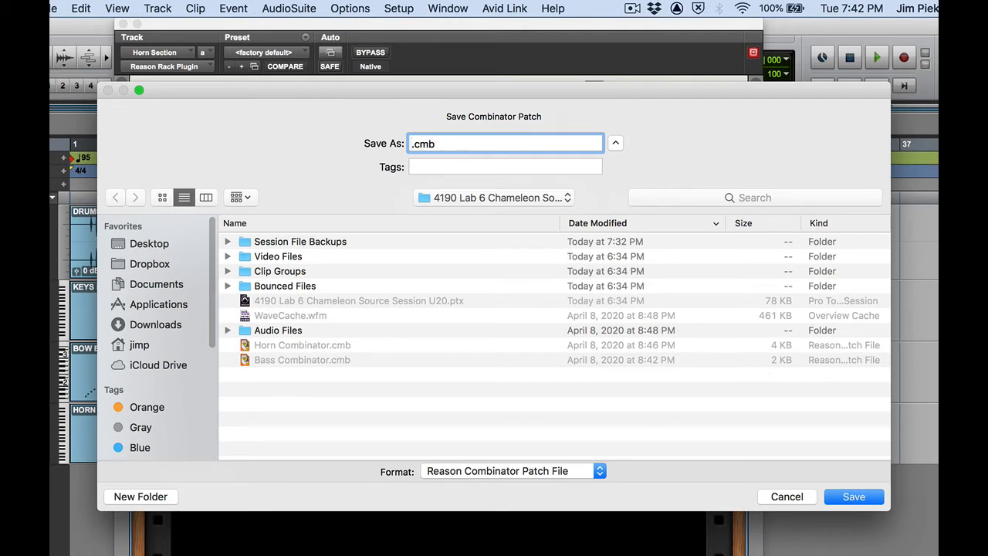
pyautogui.write('LastNam')
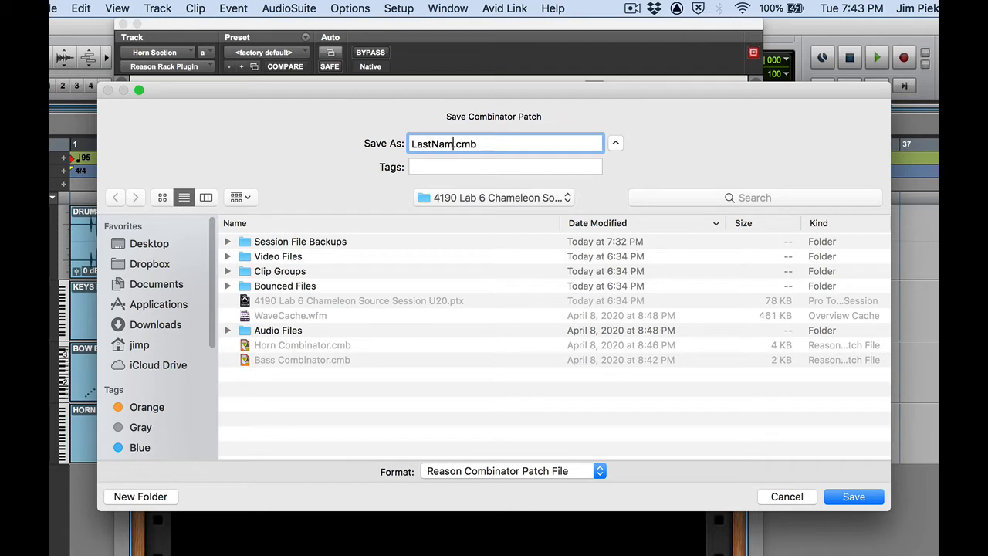
pyautogui.write('e Lab 6 Horns Co')
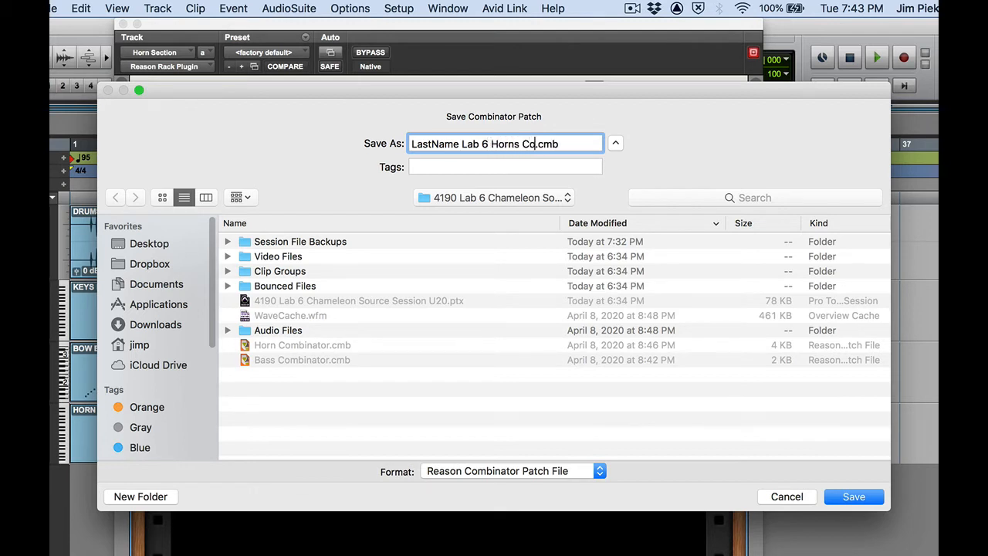
pyautogui.write('mbi')
pyautogui.click(852, 498)
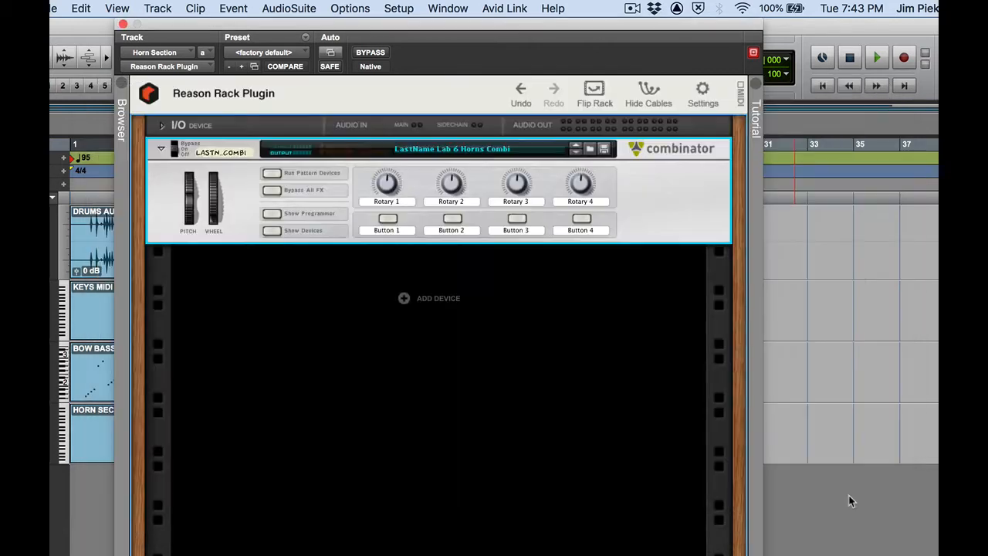
# Switch from the Horn Section's plug-in window to the Bow Bass track's Reason Rack Plugin and unfold its Bass Combinator.
pyautogui.click(122, 23)
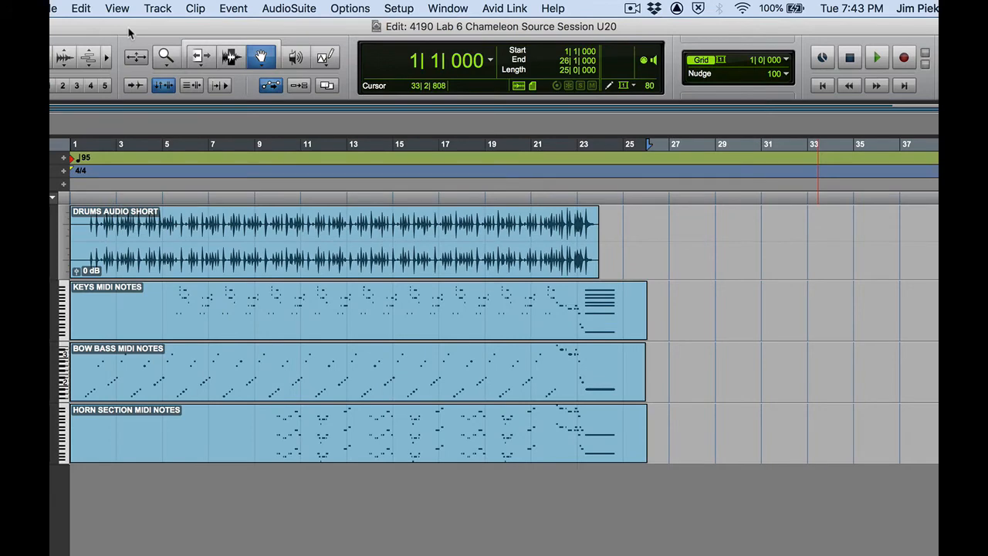
pyautogui.press('super+equal')
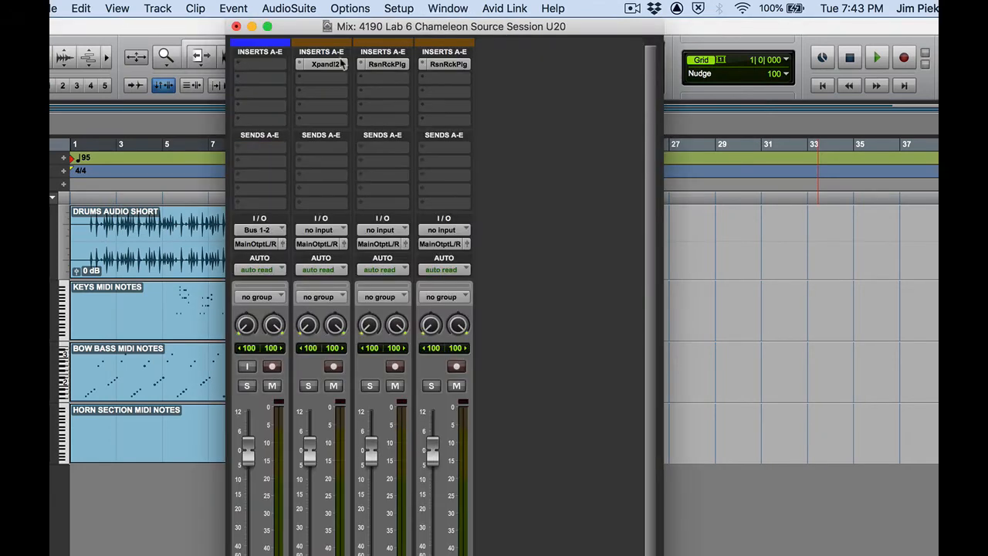
pyautogui.click(387, 66)
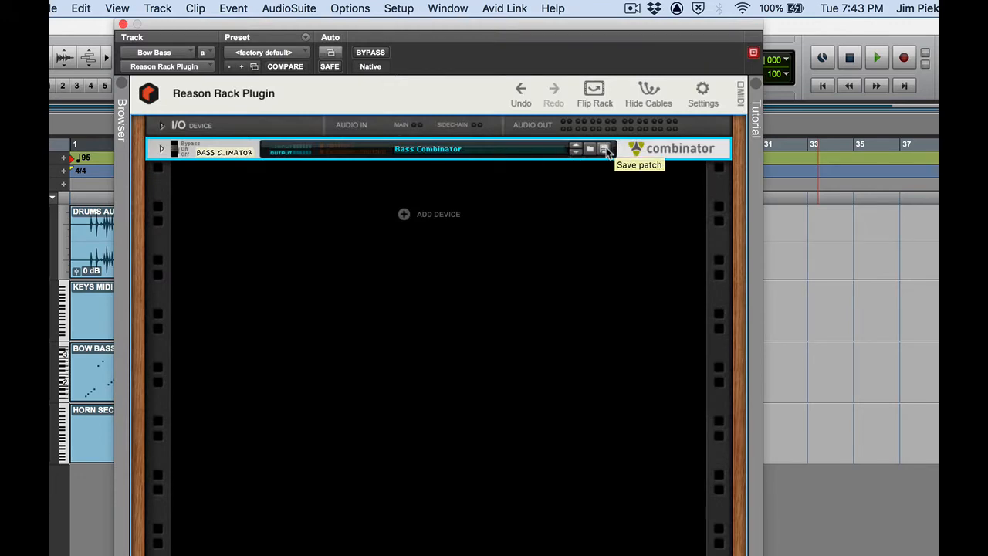
pyautogui.click(606, 150)
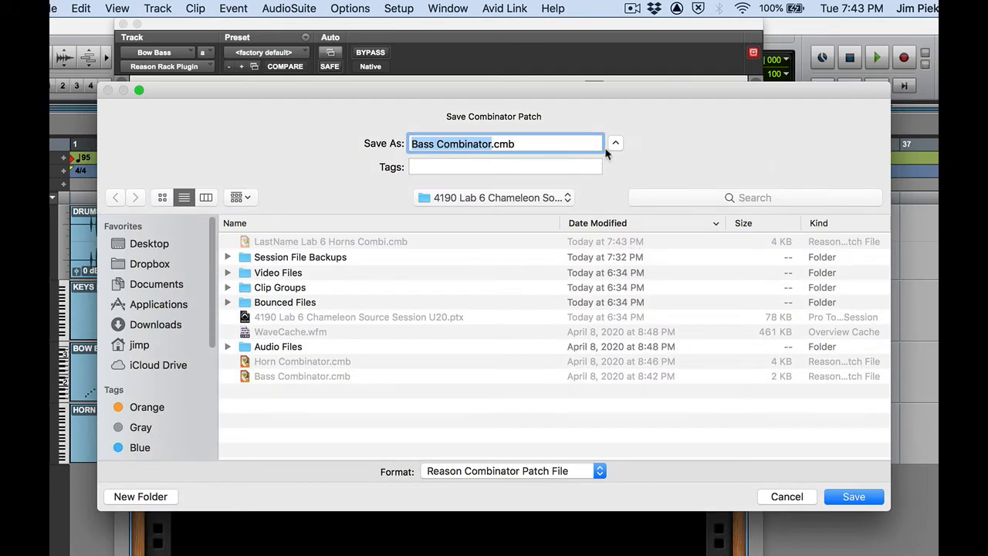
pyautogui.click(787, 496)
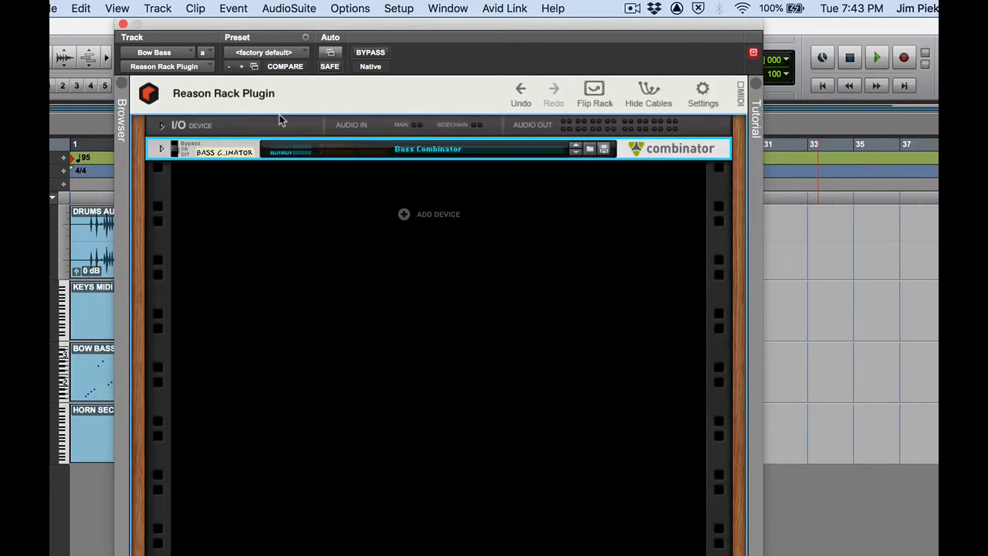
pyautogui.click(162, 150)
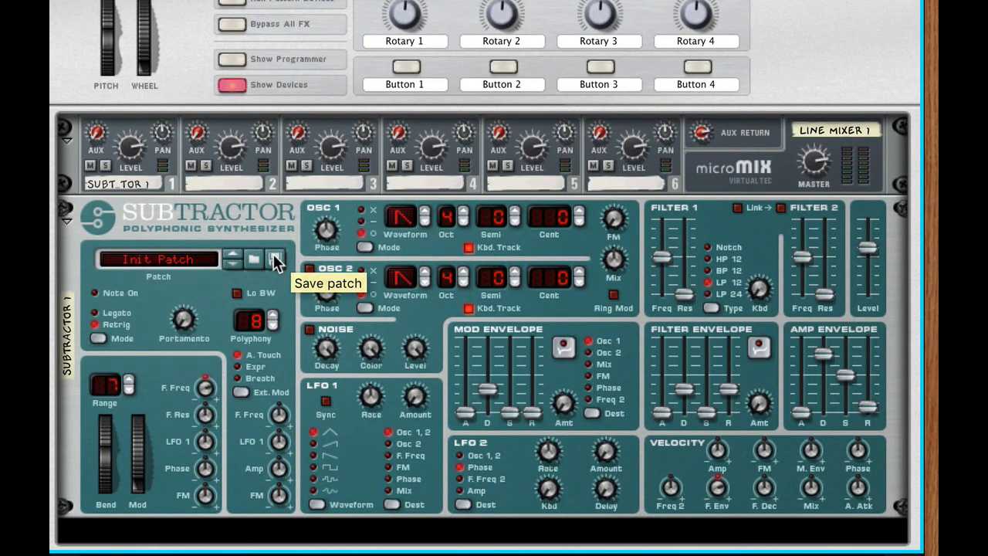
# Save the bass SubTractor's synth patch as "LastName Lab 6 Bass.zyp" in the session folder.
pyautogui.click(276, 259)
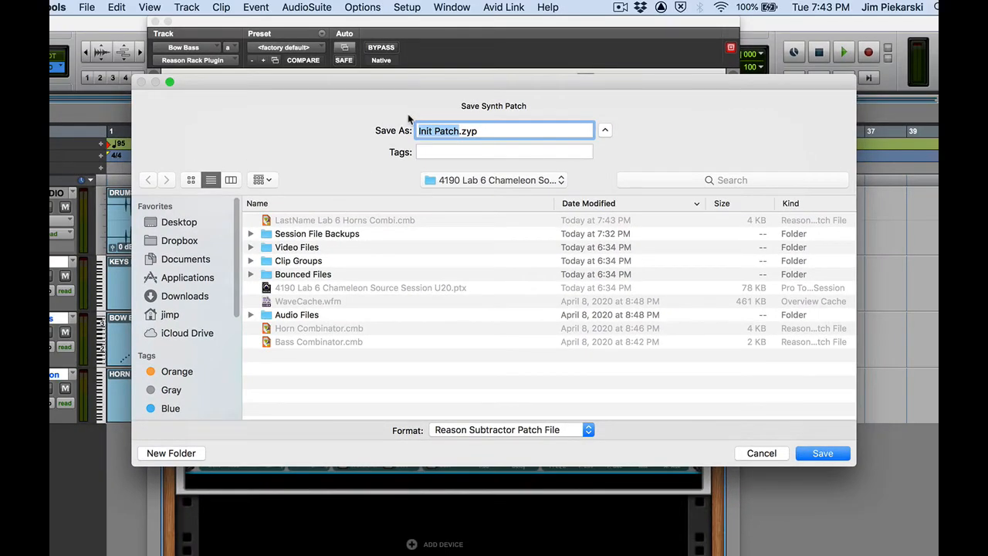
pyautogui.write('LastName ')
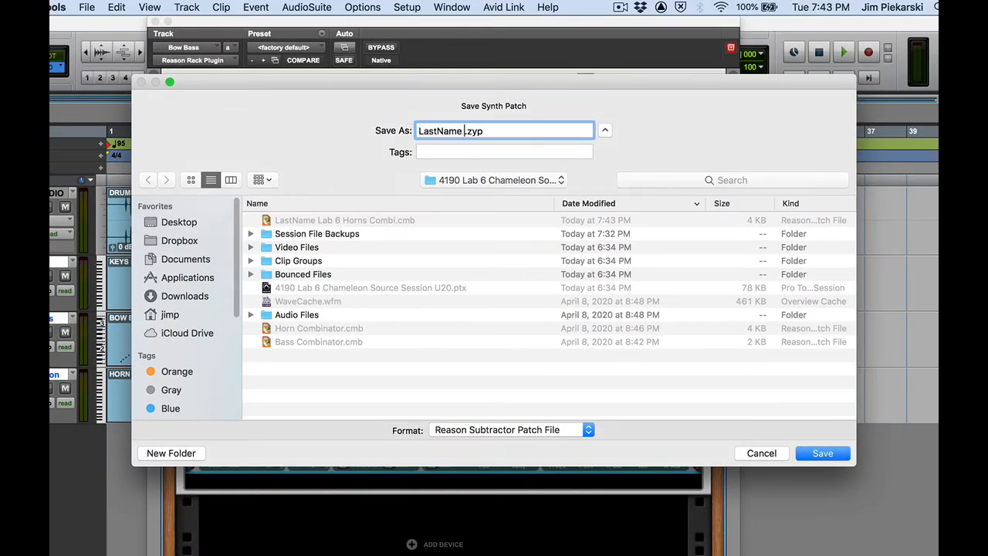
pyautogui.write('Lab 6 Bass')
pyautogui.click(820, 454)
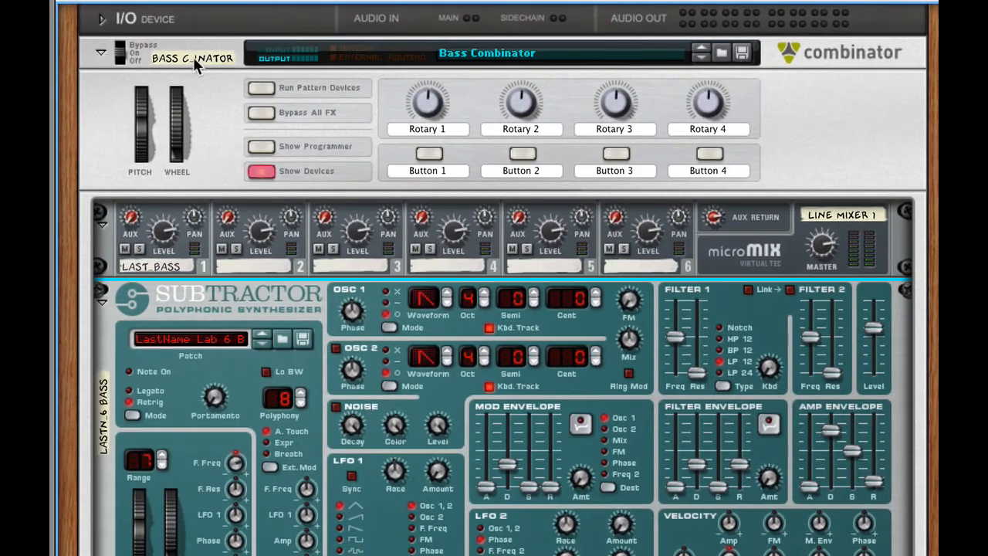
# Save the Bow Bass track's Combinator patch as "LastName Lab 6 Bass Combi.cmb" in the session folder.
pyautogui.click(743, 55)
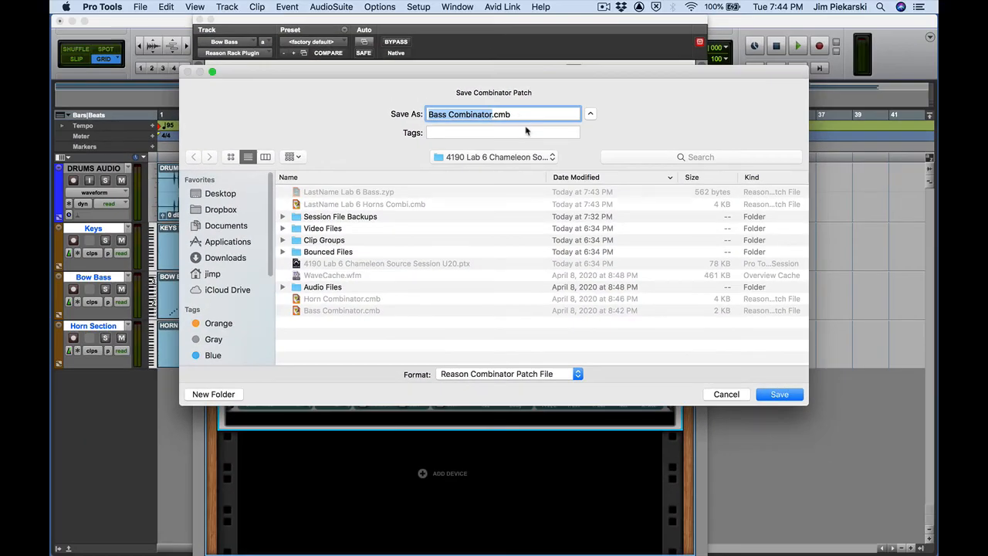
pyautogui.write('Las')
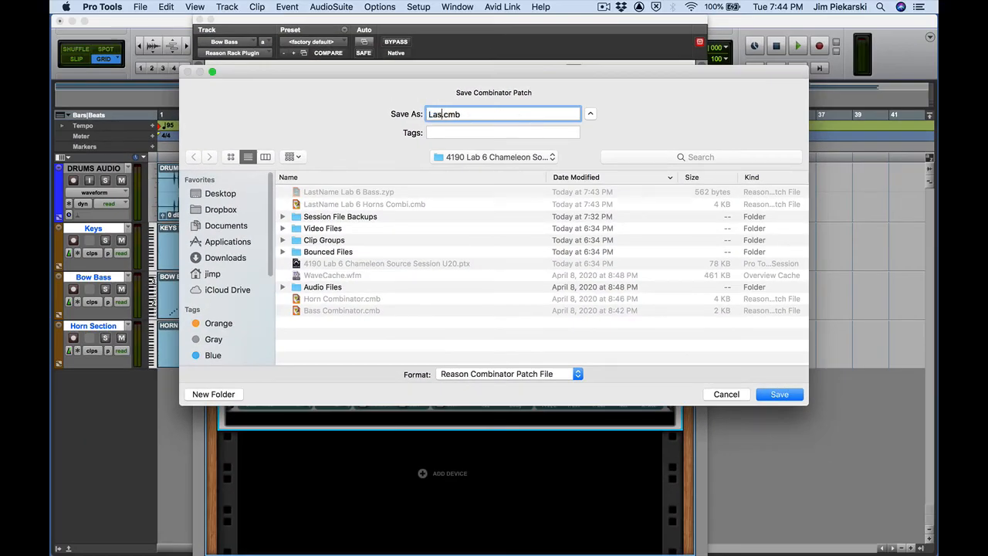
pyautogui.write('tName')
pyautogui.press('BackSpace')
pyautogui.press('BackSpace')
pyautogui.write('ab 6 Bass Combi')
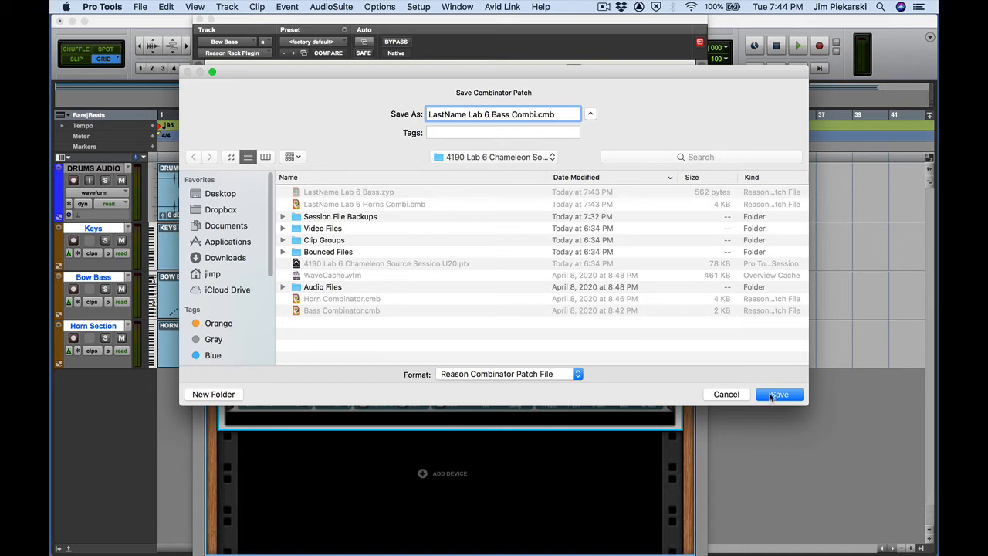
pyautogui.click(777, 394)
# Save the session and quit Pro Tools.
pyautogui.click(738, 64)
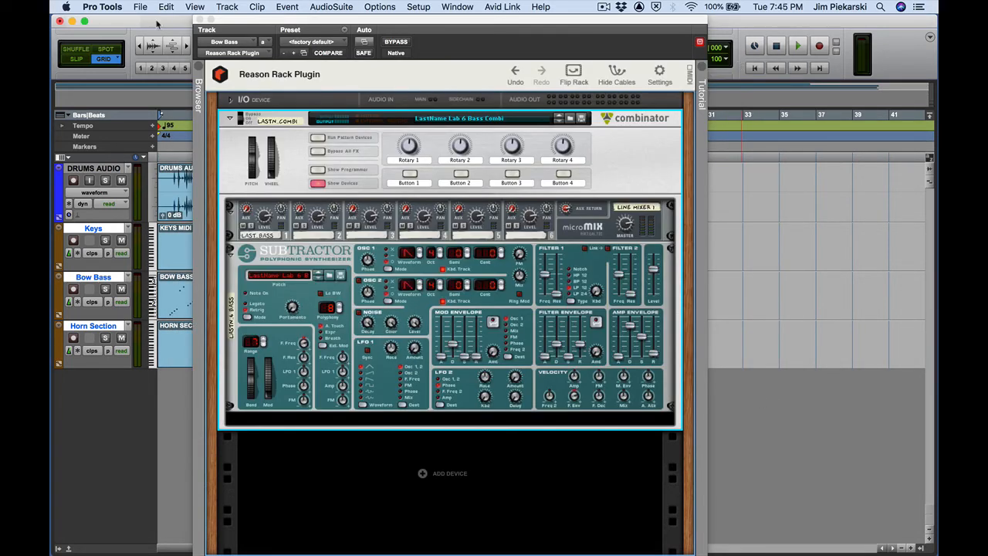
pyautogui.press('super+s')
pyautogui.press('super+q')
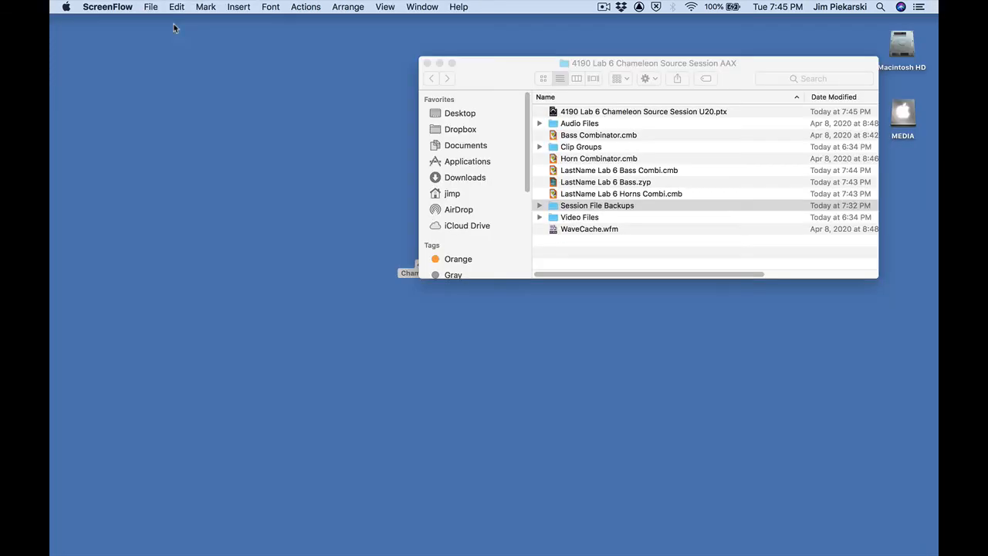
# In Finder, check the session folder for the session file and the exported patch files, and close the folder window.
pyautogui.moveTo(521, 61); pyautogui.dragTo(362, 91)
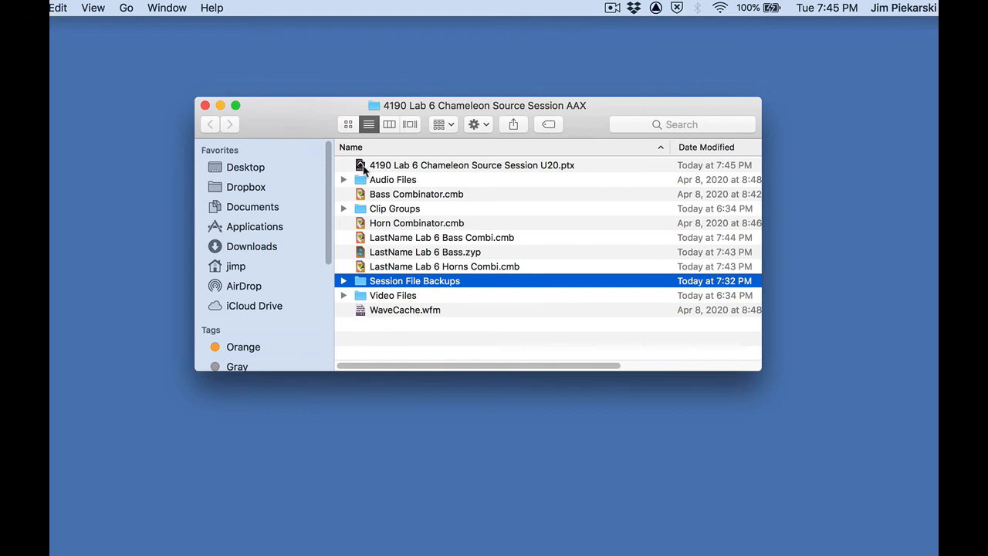
pyautogui.moveTo(290, 126); pyautogui.dragTo(281, 144)
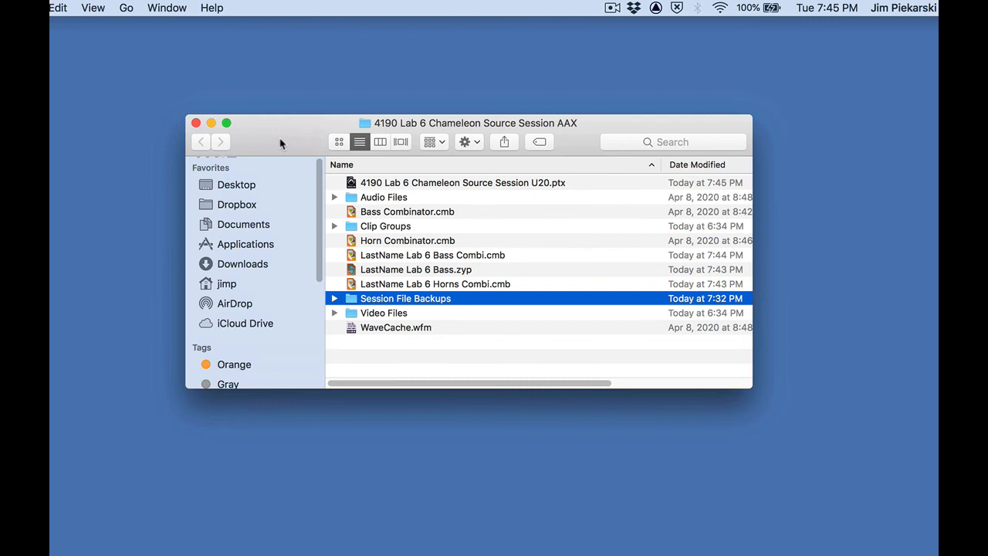
pyautogui.moveTo(282, 144); pyautogui.dragTo(262, 152)
pyautogui.click(175, 132)
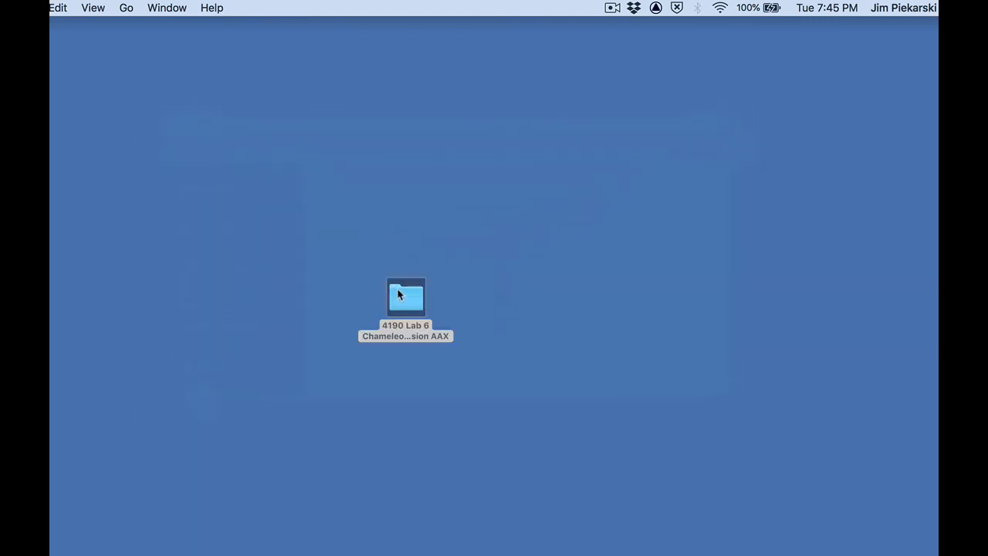
# Compress the "4190 Lab 6 Chameleon Source Session AAX" folder into a zip file and place the archive beside the folder on the desktop.
pyautogui.rightClick(406, 299)
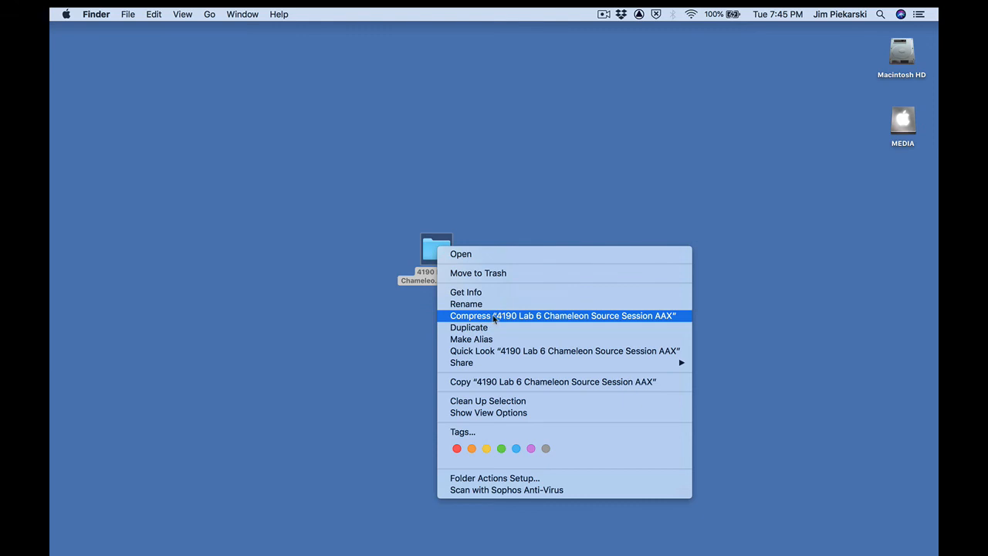
pyautogui.click(497, 314)
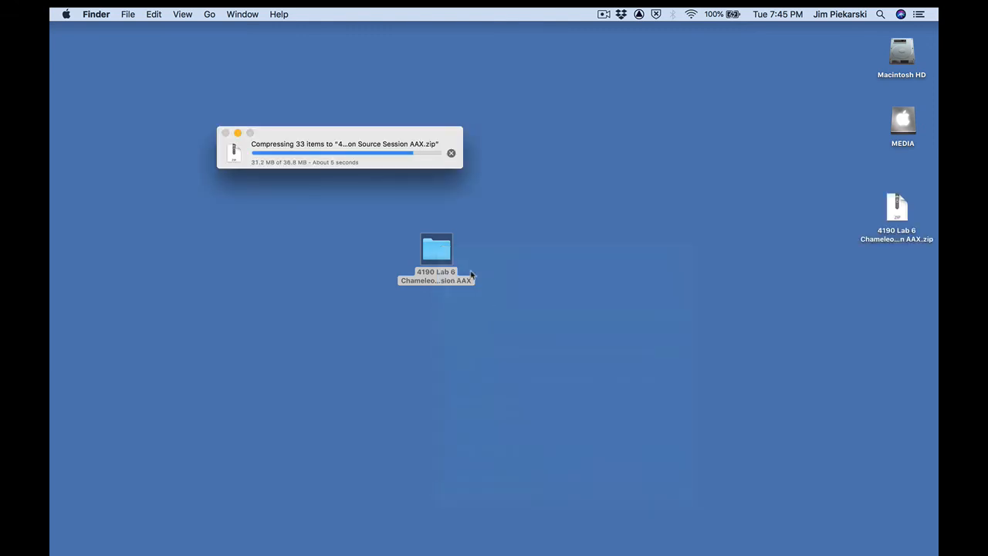
pyautogui.moveTo(454, 265); pyautogui.dragTo(510, 249)
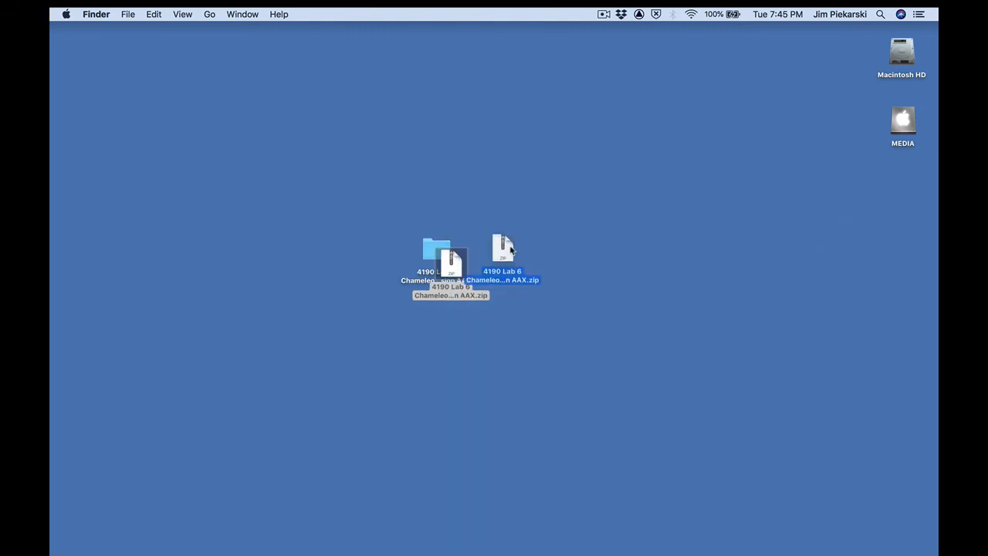